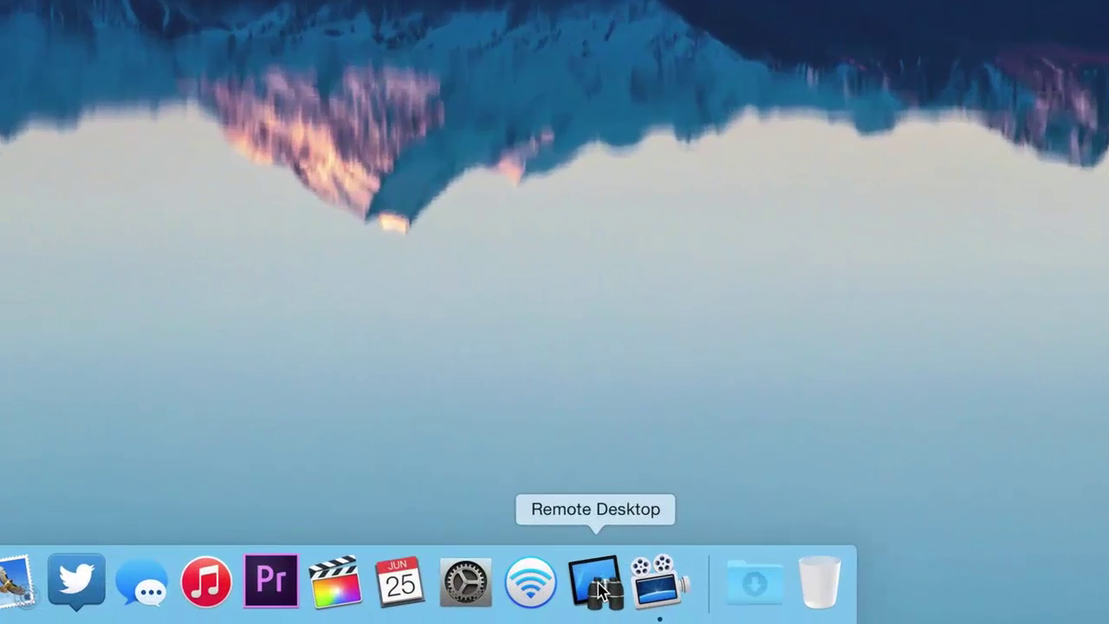
Launch Remote Desktop and select the MacBook Pro and the iMac in turn in the list of all computers
left_click(662, 607)
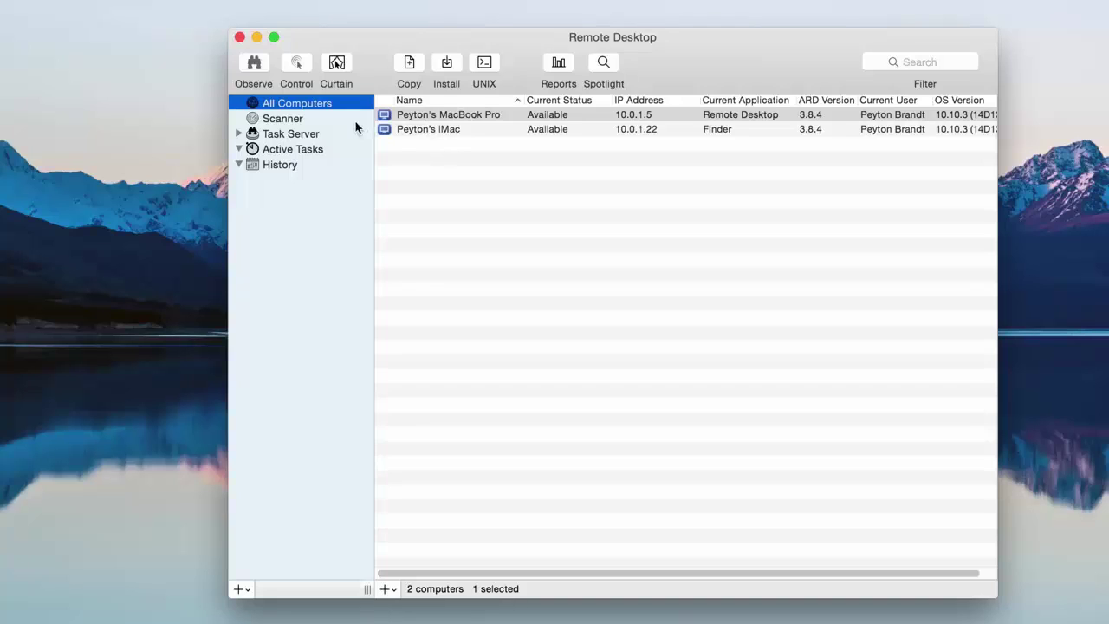
left_click(439, 115)
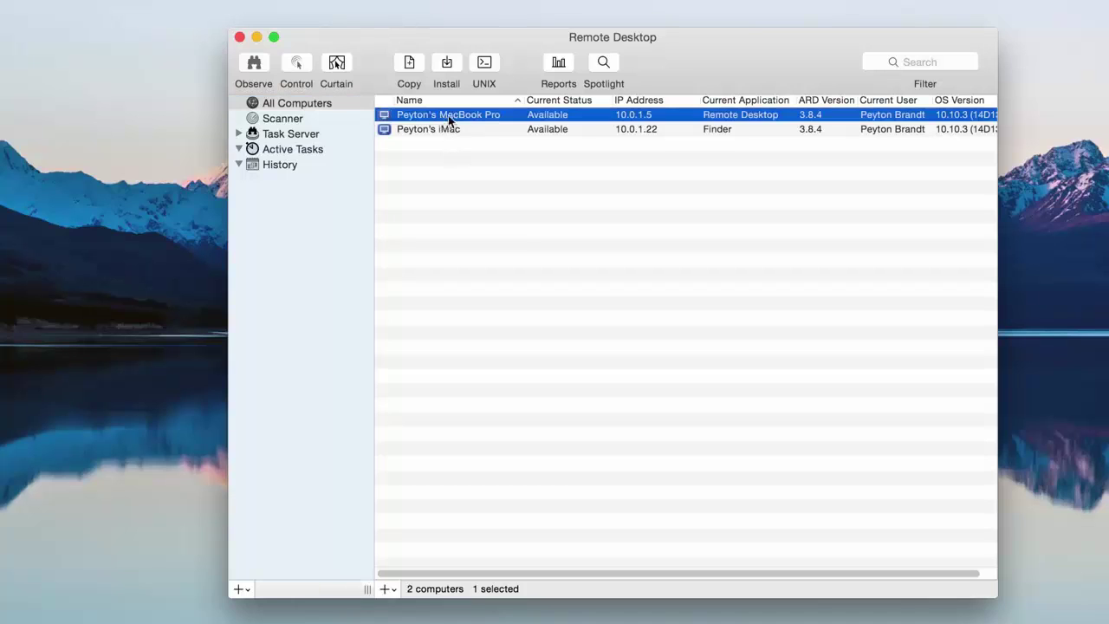
left_click(452, 129)
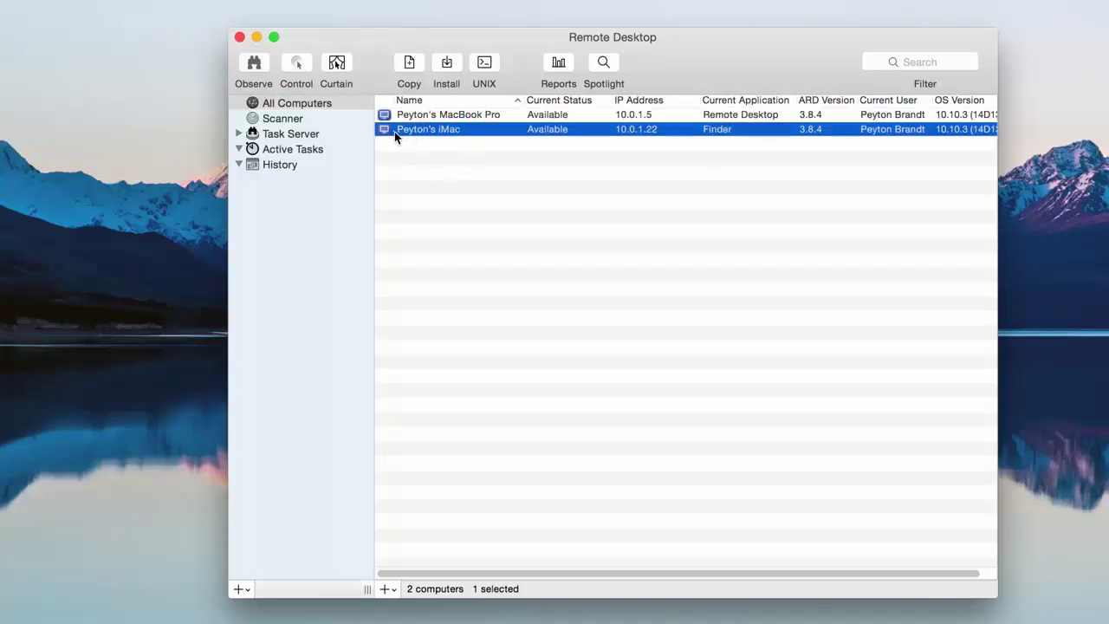
Scan for available computers using Bonjour, and scan again using Local Network
left_click(286, 120)
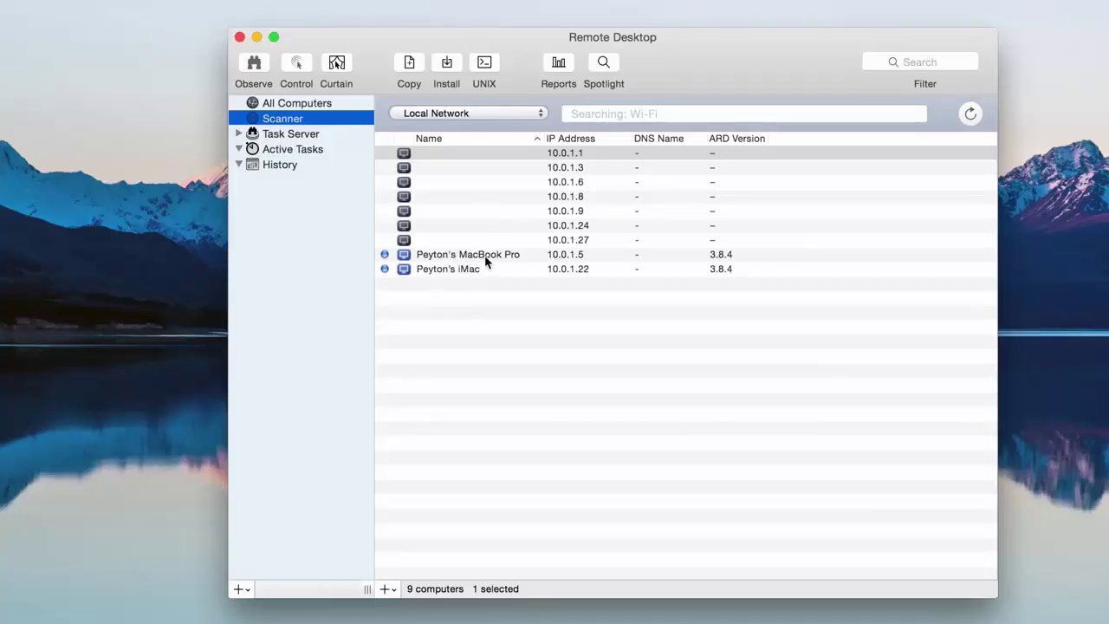
left_click(510, 117)
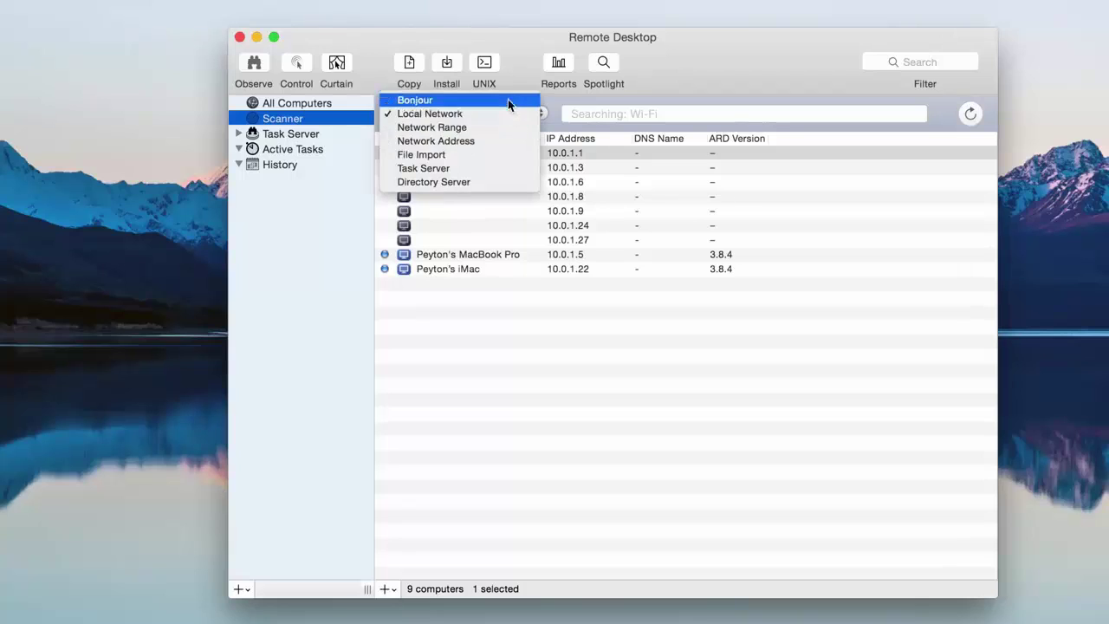
left_click(516, 91)
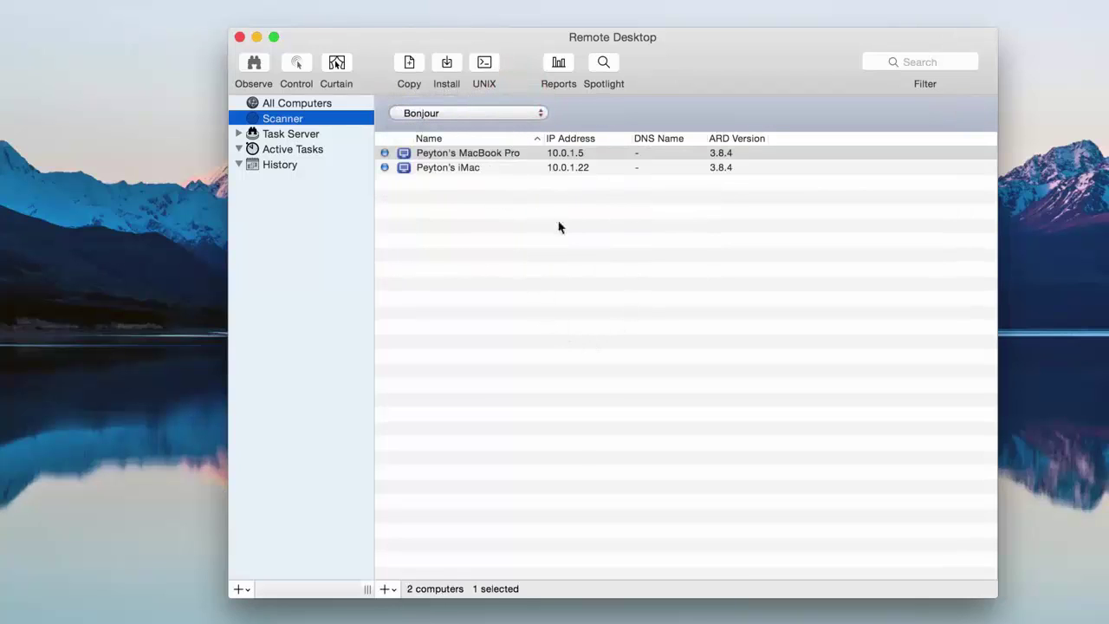
left_click(522, 115)
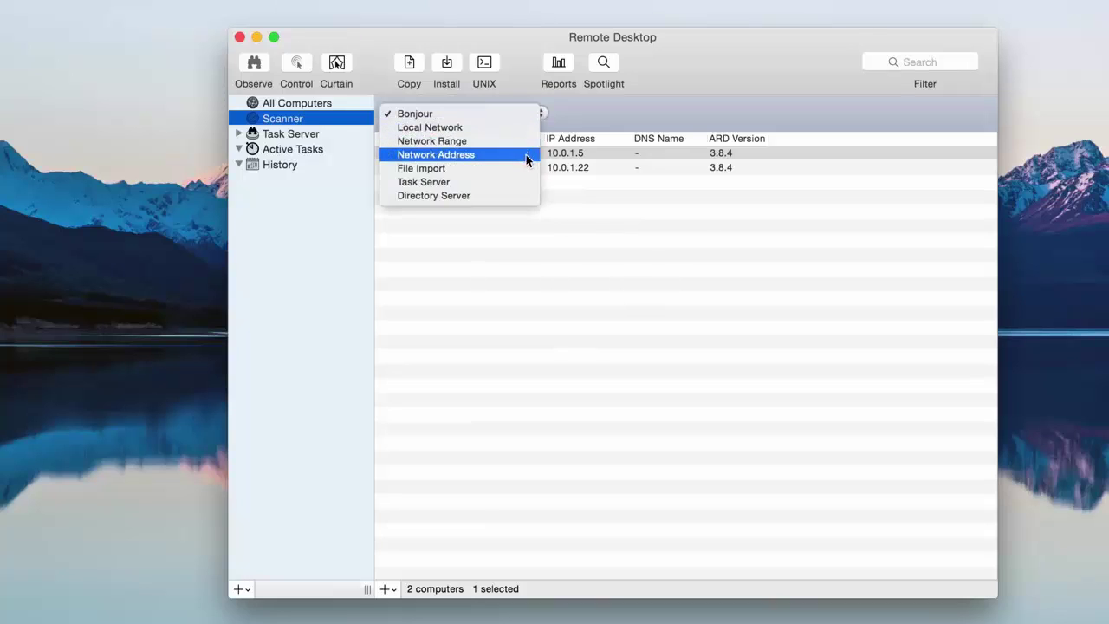
left_click(524, 129)
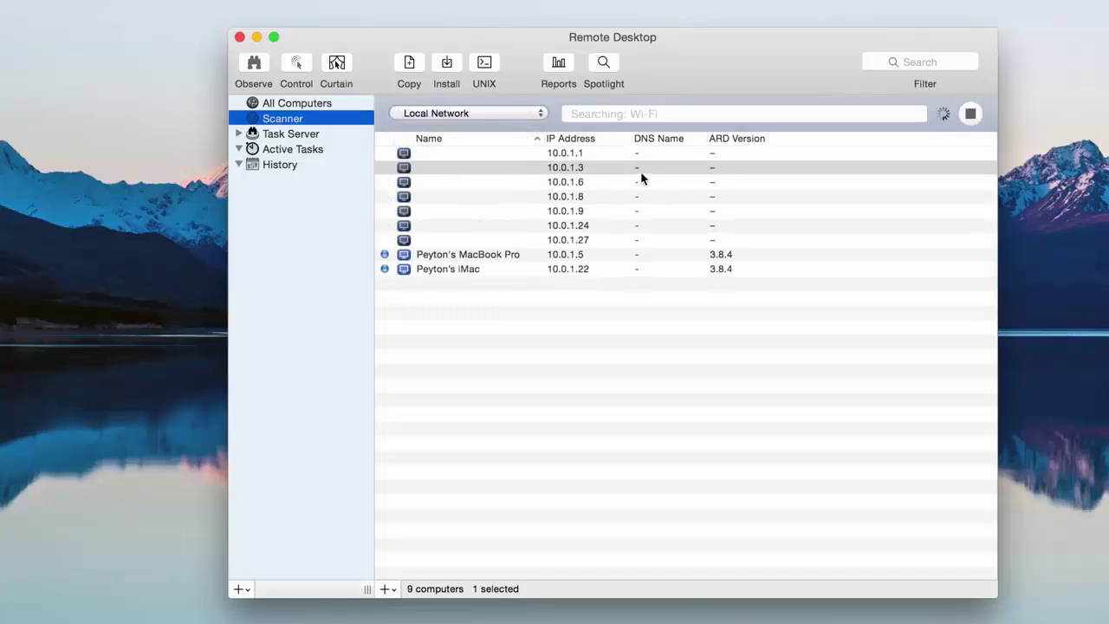
View the Task Server, Active Tasks and History entries and return to the list of all computers
left_click(299, 135)
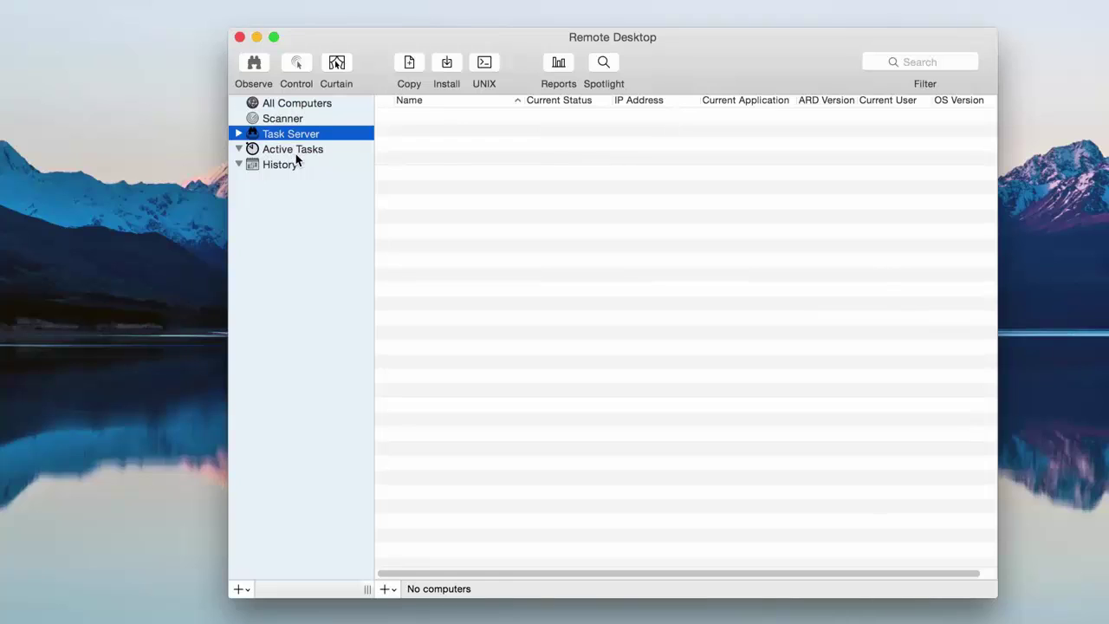
left_click(284, 151)
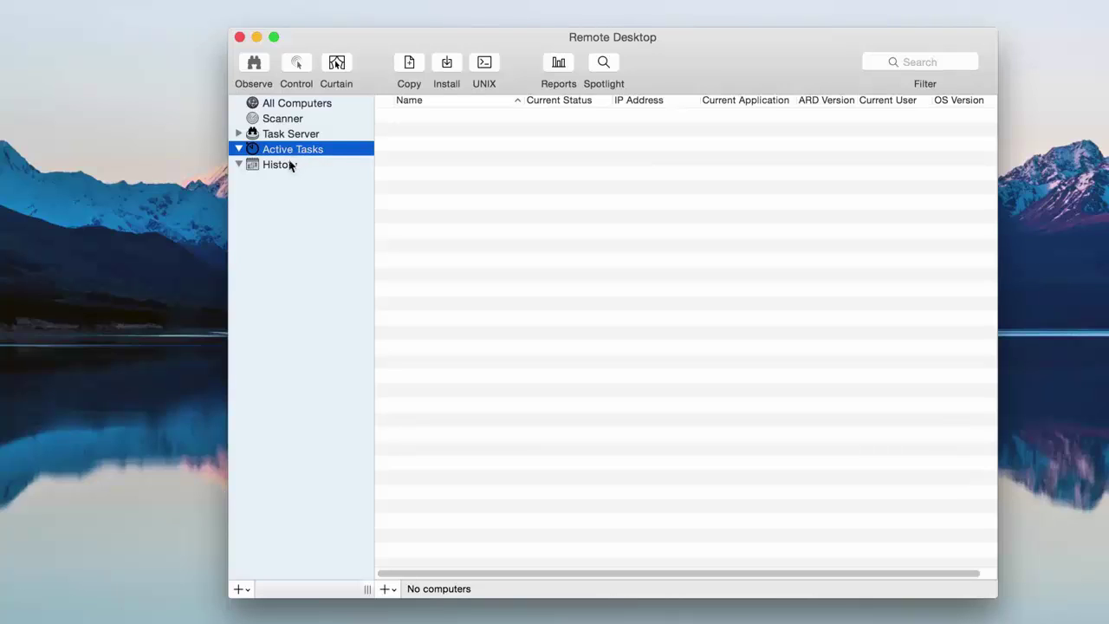
left_click(277, 166)
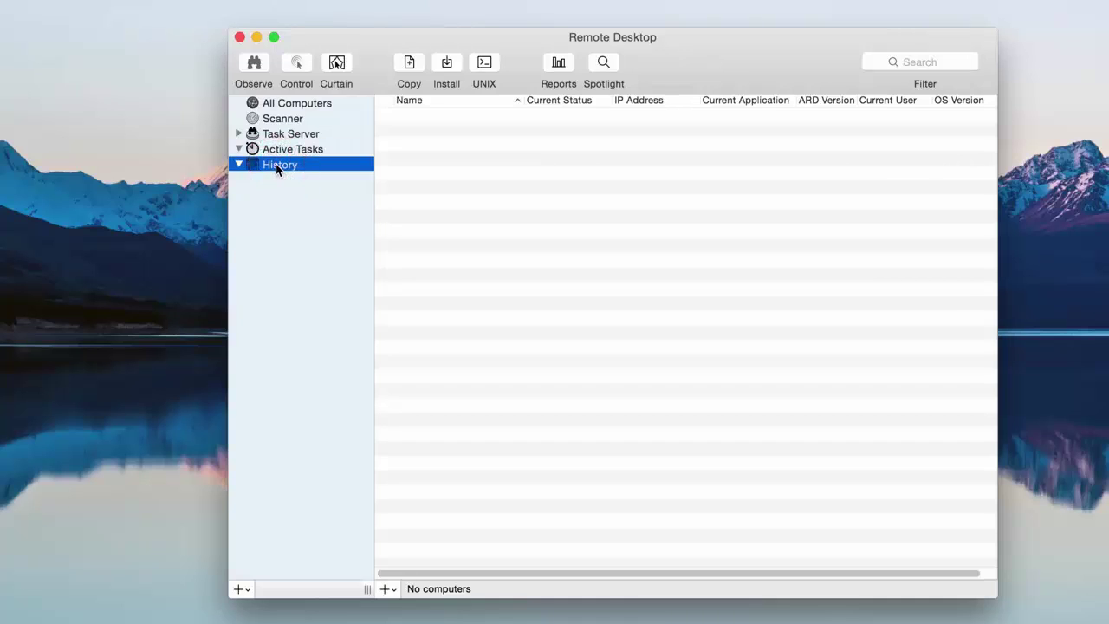
left_click(288, 104)
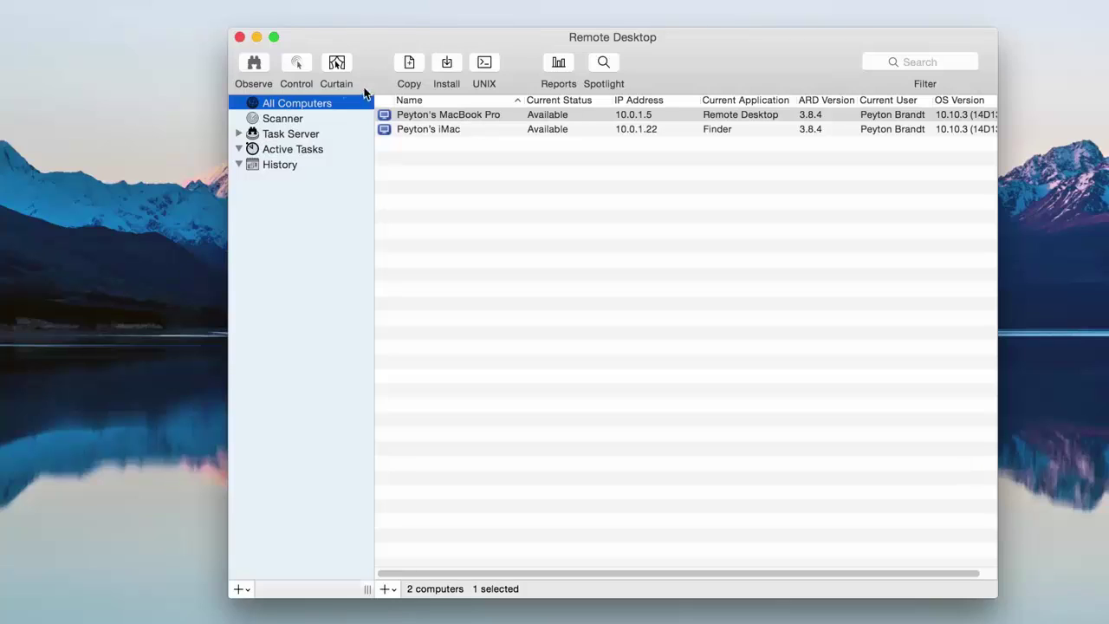
Try to observe the MacBook Pro's screen, observe the iMac's screen instead, and close its observation window
left_click(255, 66)
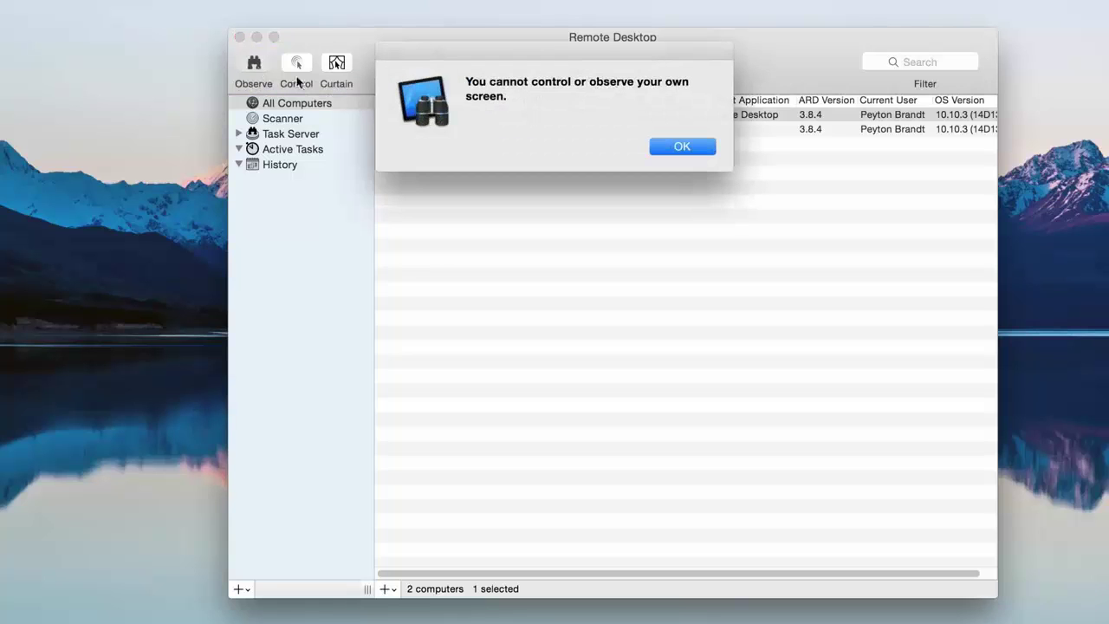
left_click(683, 148)
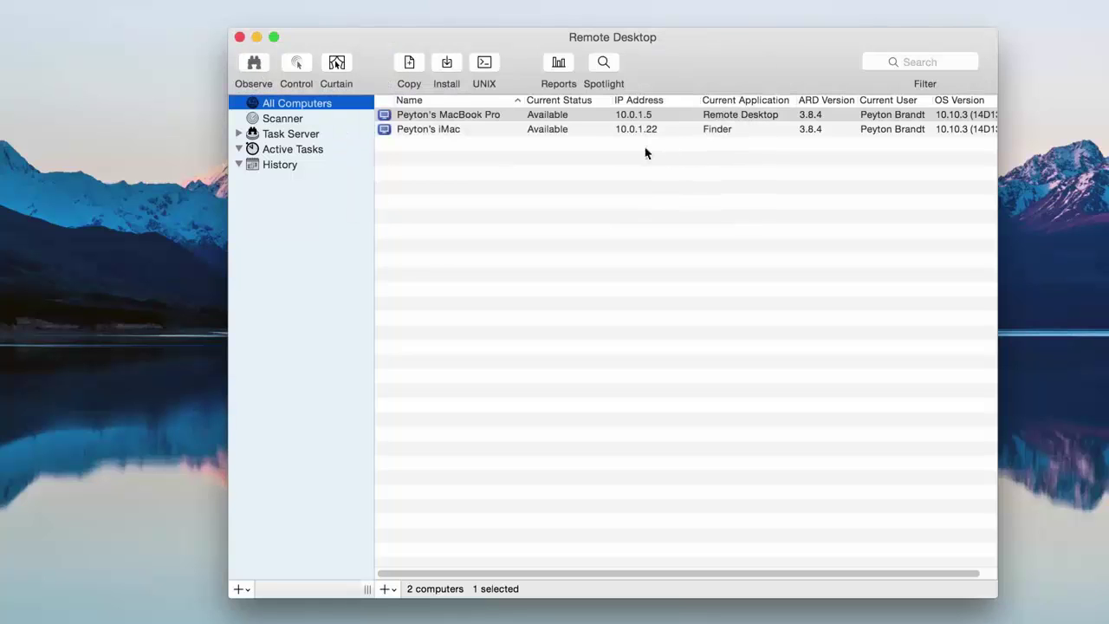
left_click(524, 130)
left_click(254, 65)
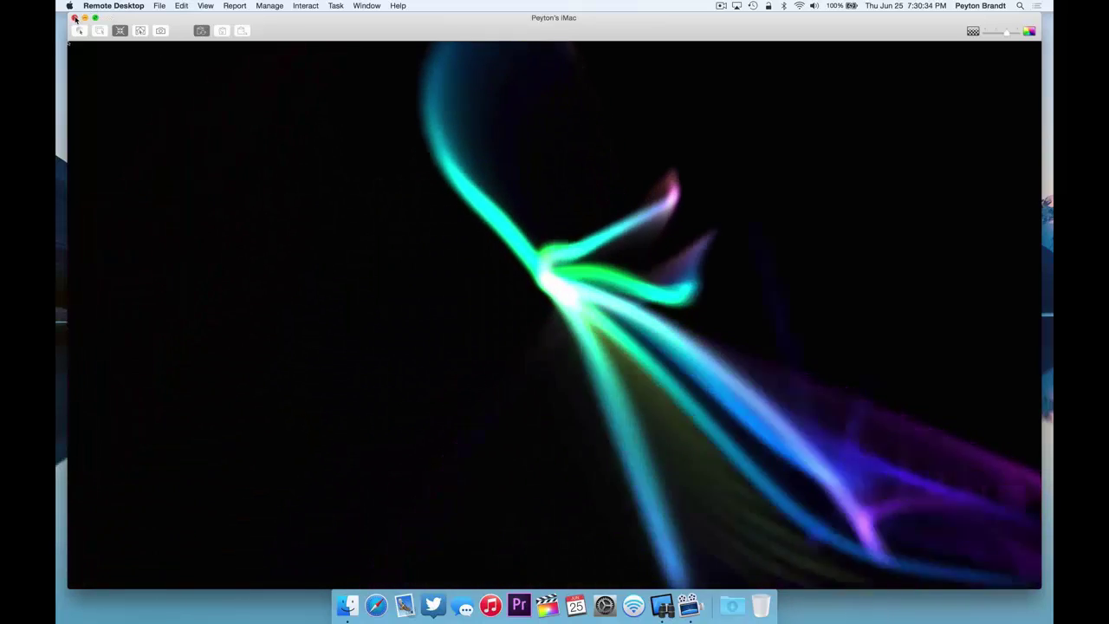
left_click(75, 17)
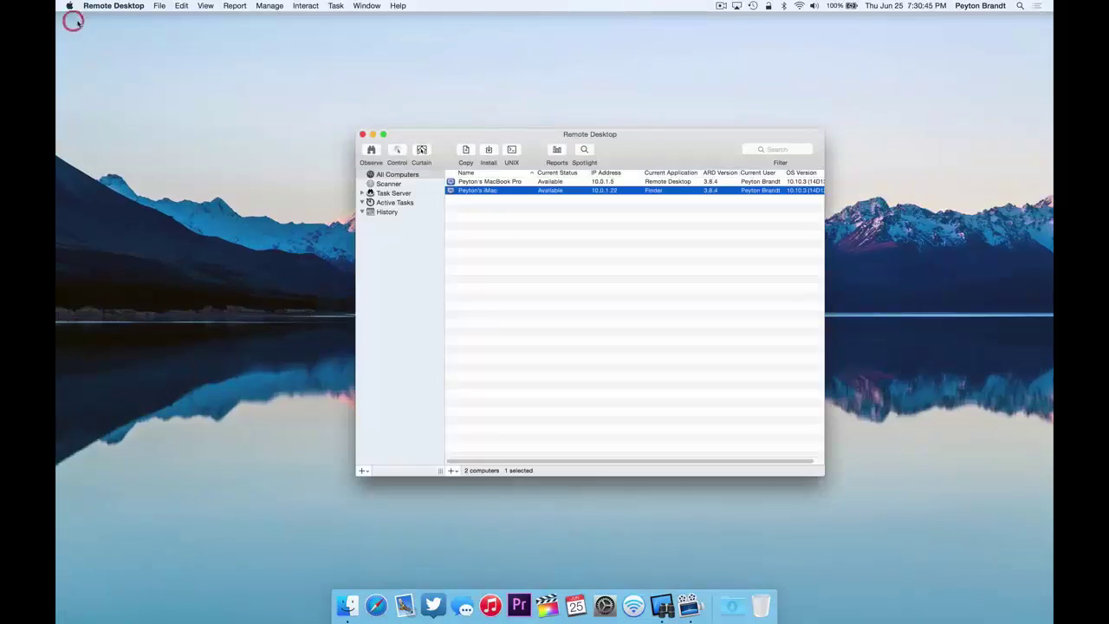
left_click(74, 18)
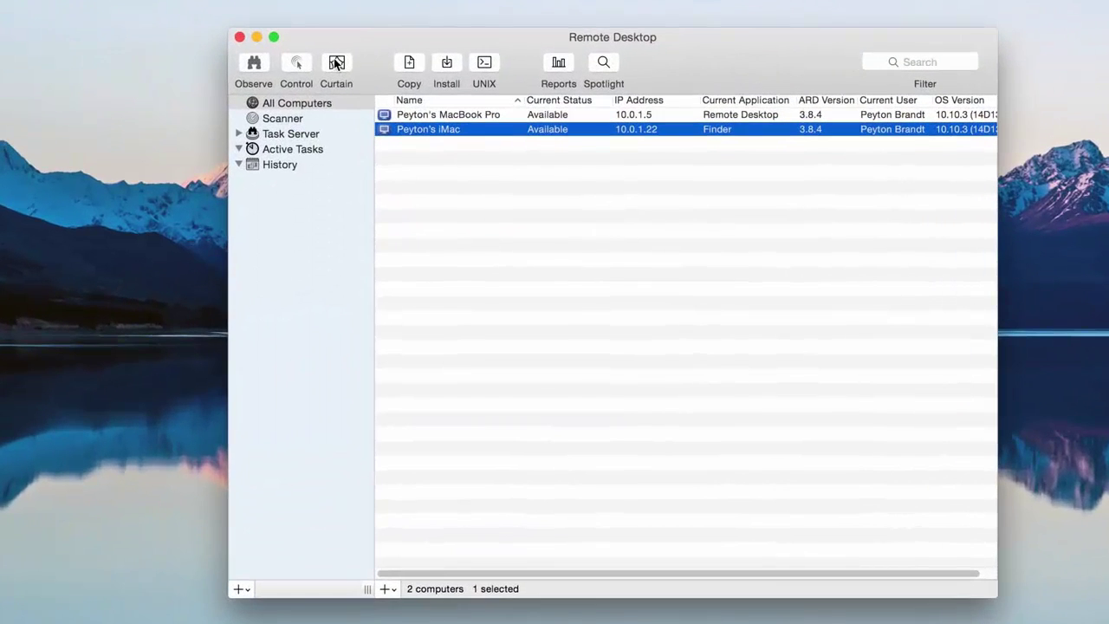
View the curtain mode prompt and the Install Packages task for the iMac, closing both without running them
left_click(421, 150)
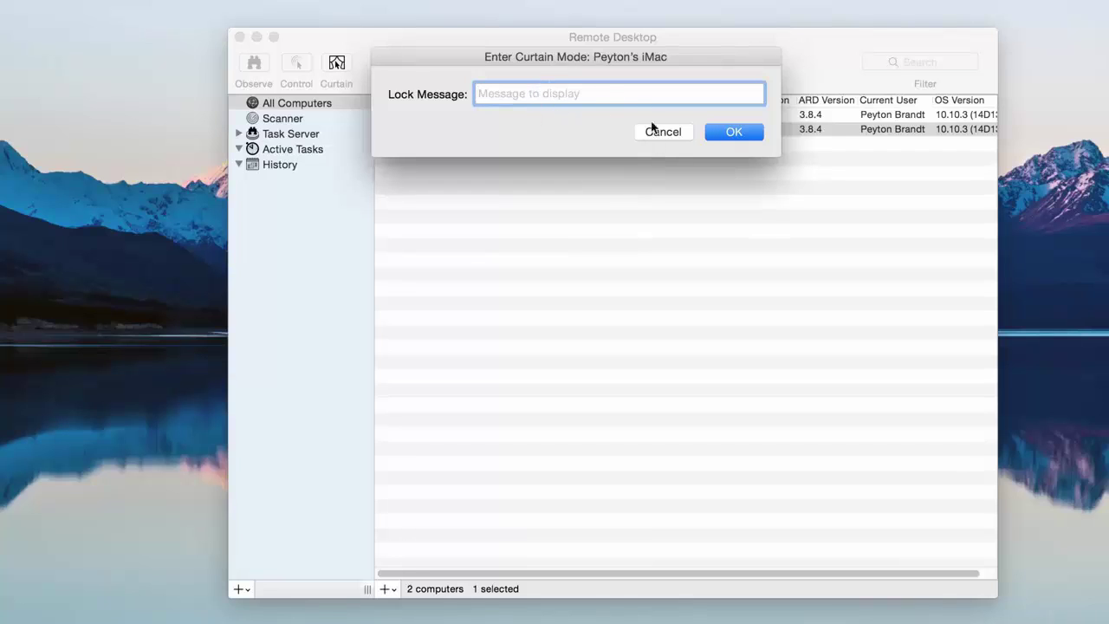
left_click(655, 134)
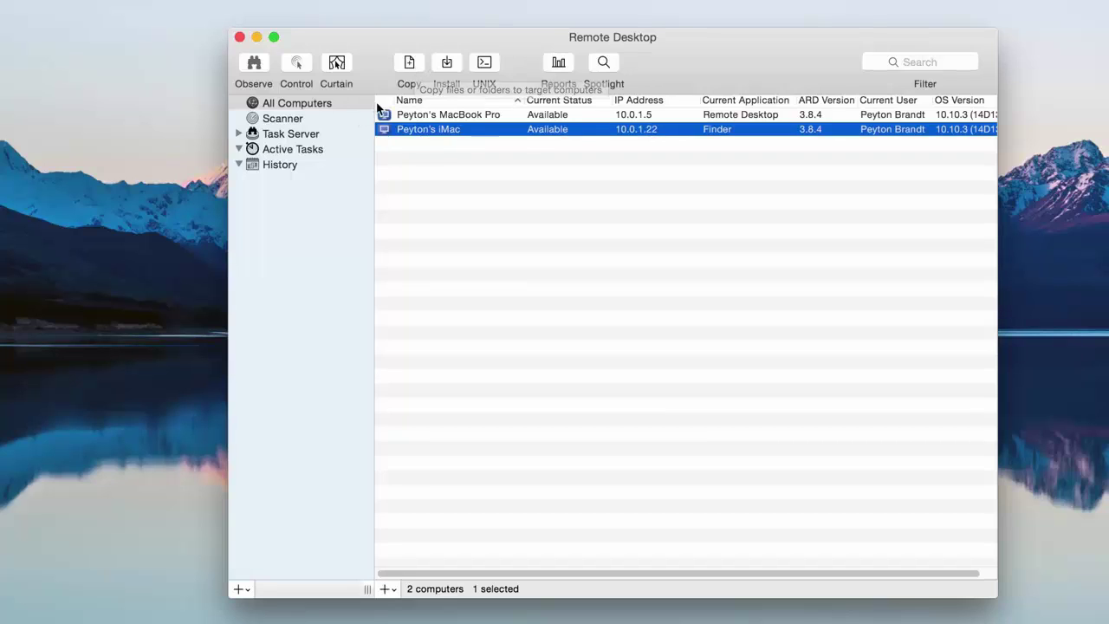
left_click(448, 64)
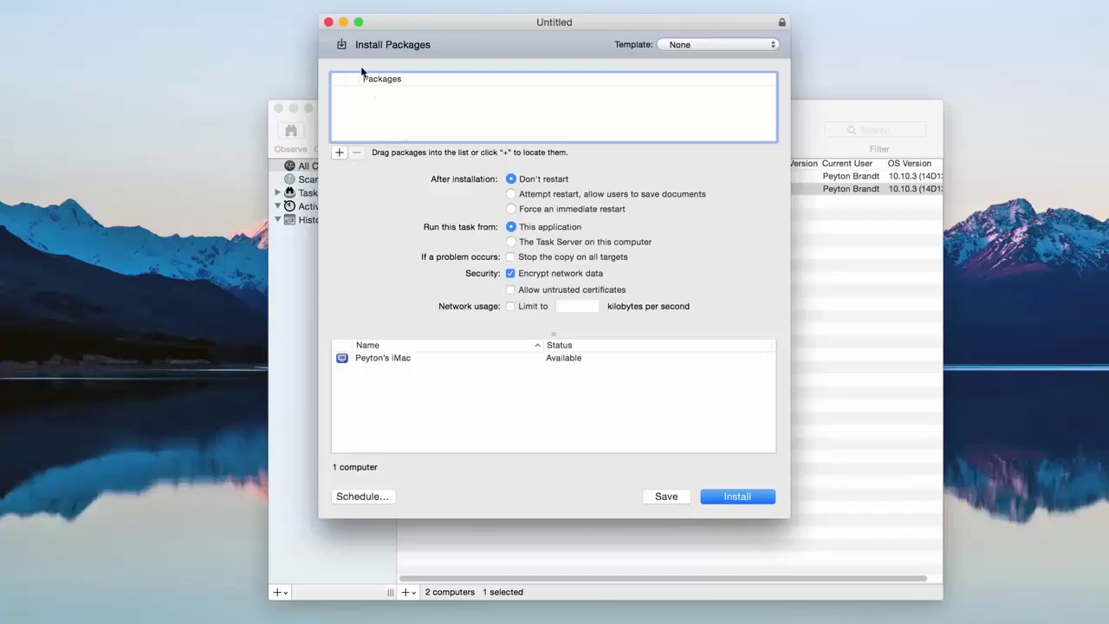
left_click(329, 23)
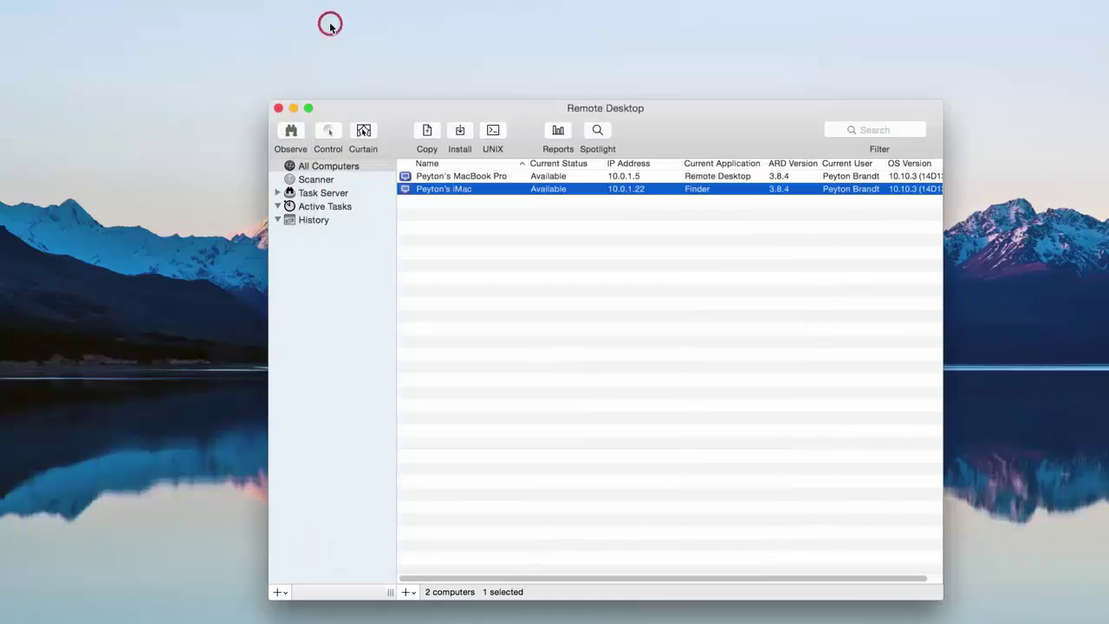
View the Send UNIX Command task and examine the System Overview Report categories for the iMac, without running either
left_click(493, 132)
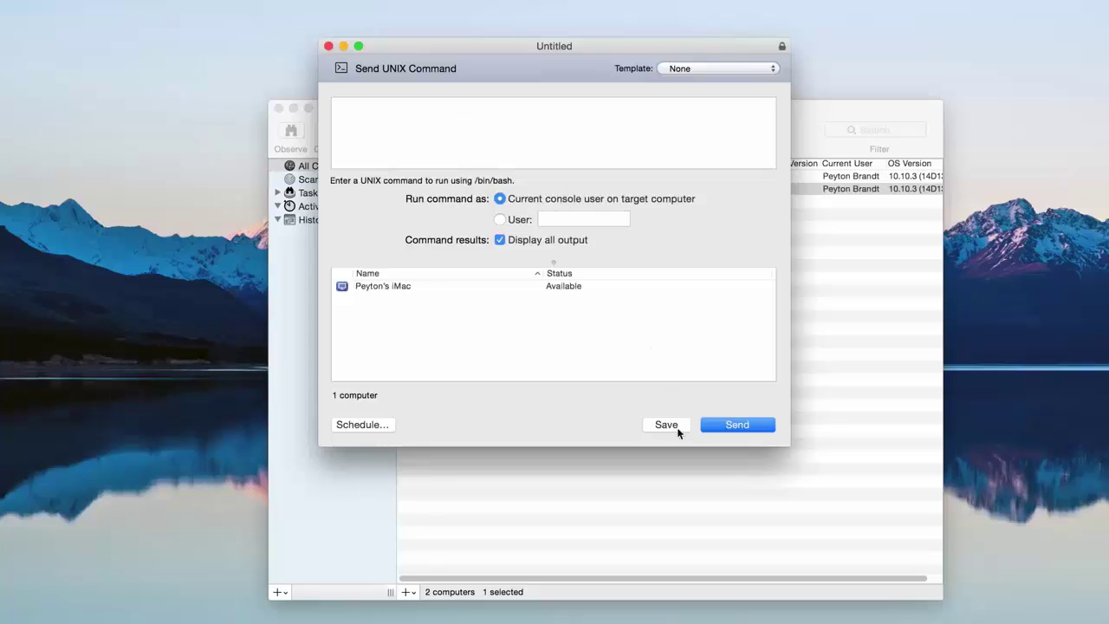
left_click(328, 46)
left_click(561, 130)
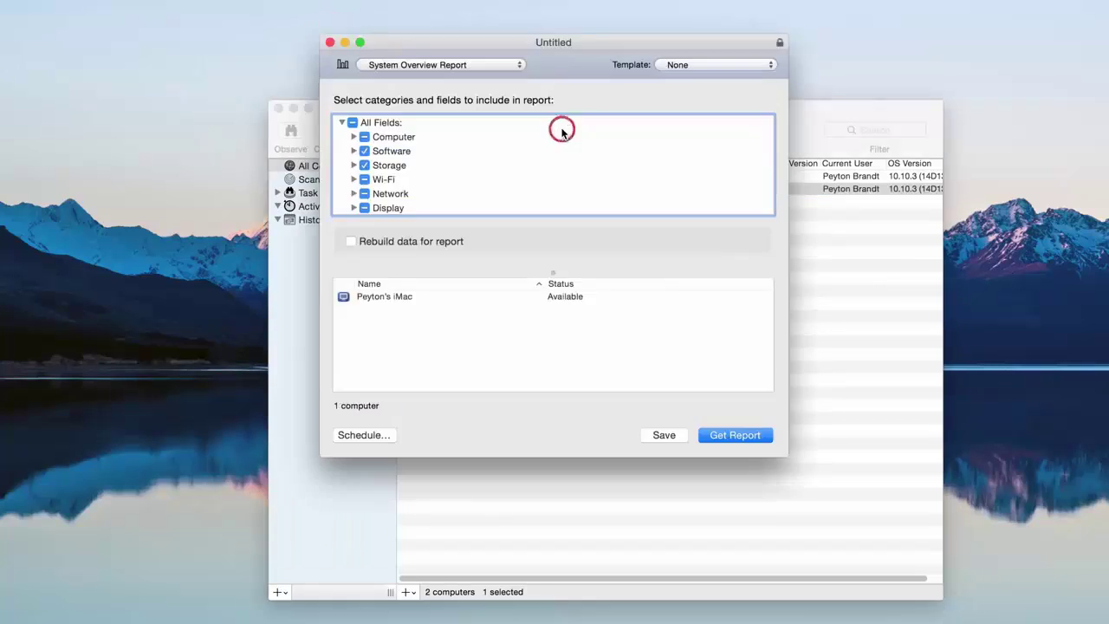
scroll(553, 142, "down", 5)
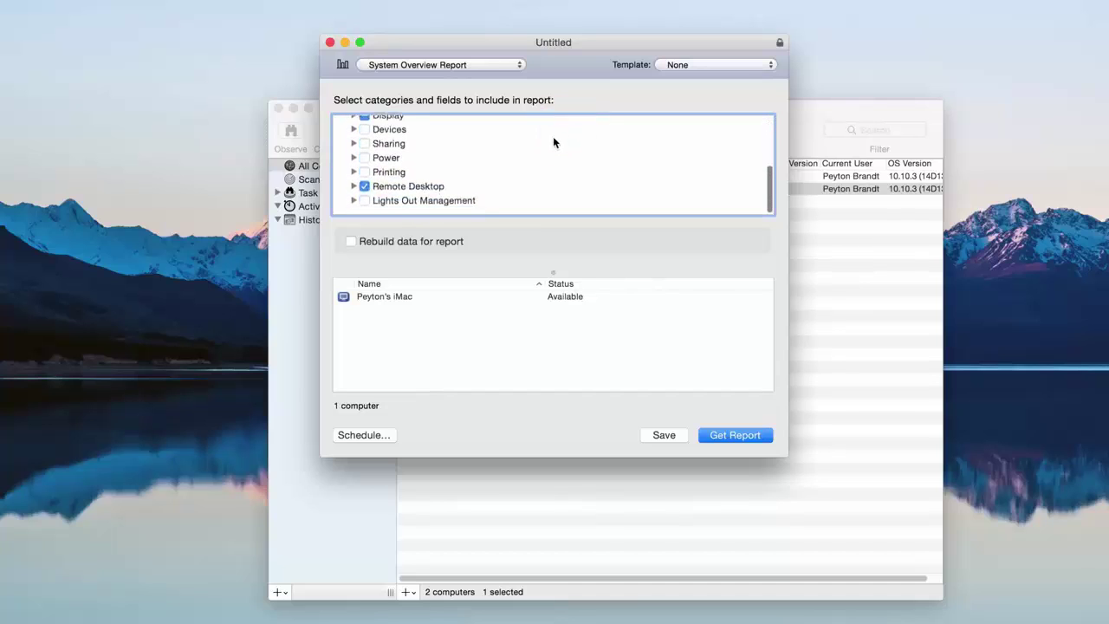
scroll(552, 142, "up", 5)
scroll(553, 142, "down", 2)
scroll(553, 142, "down", 2)
scroll(552, 142, "up", 1)
scroll(553, 142, "down", 2)
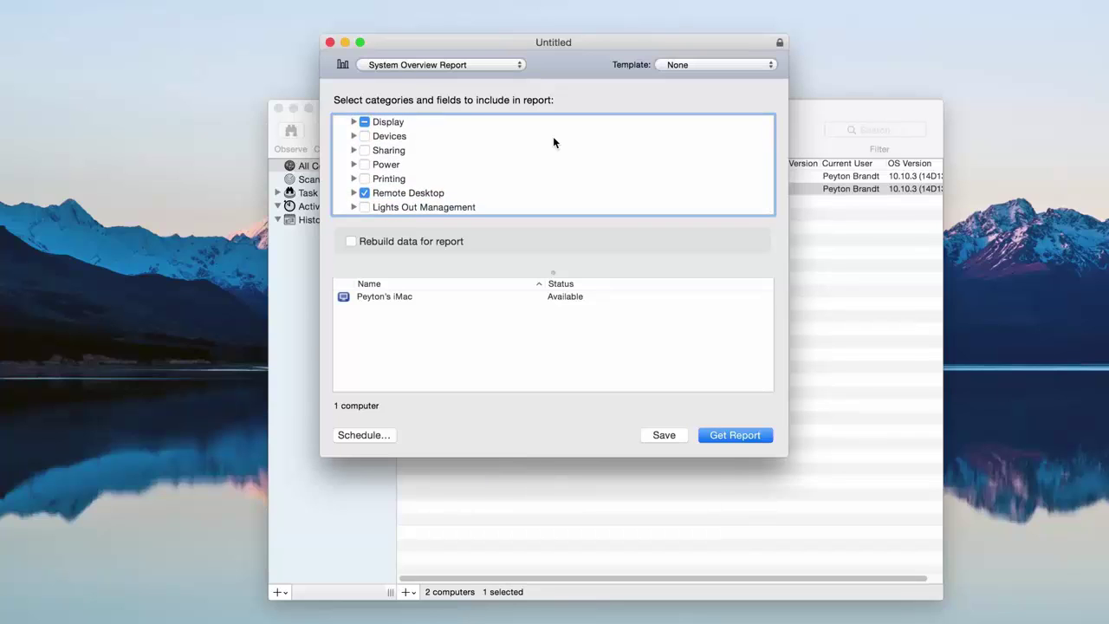
left_click(329, 44)
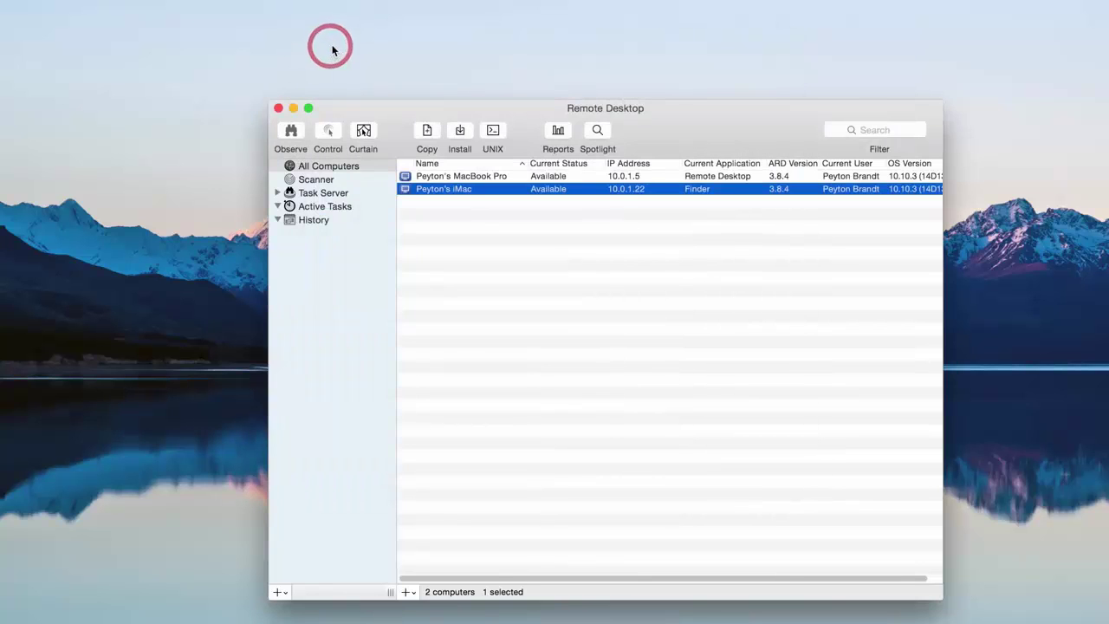
View the Spotlight Search window for the iMac and close it without searching
left_click(595, 132)
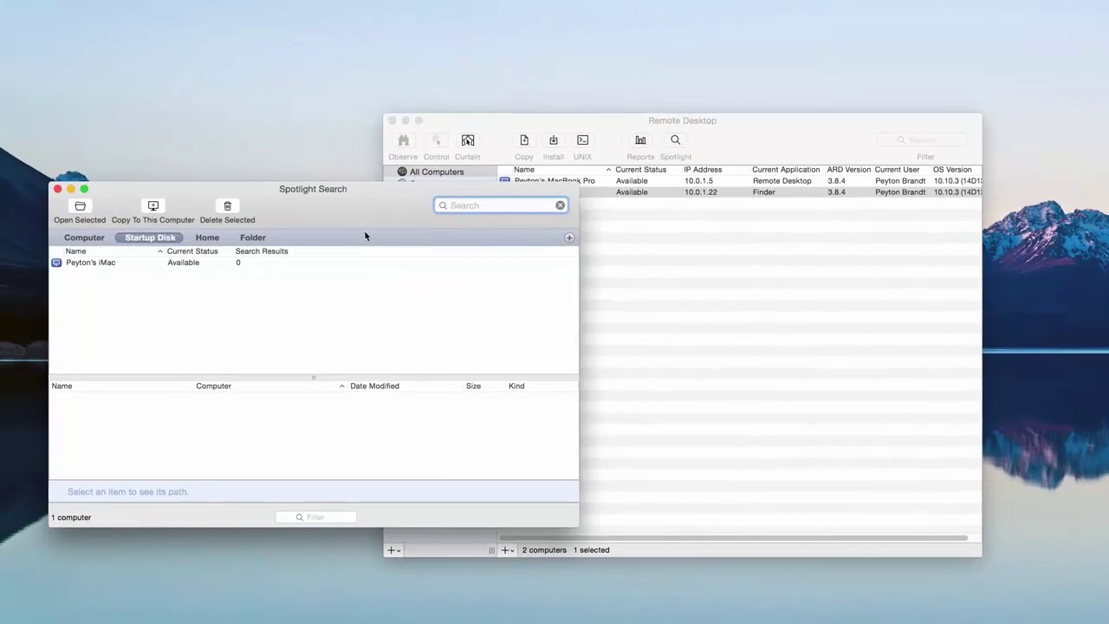
left_click(58, 189)
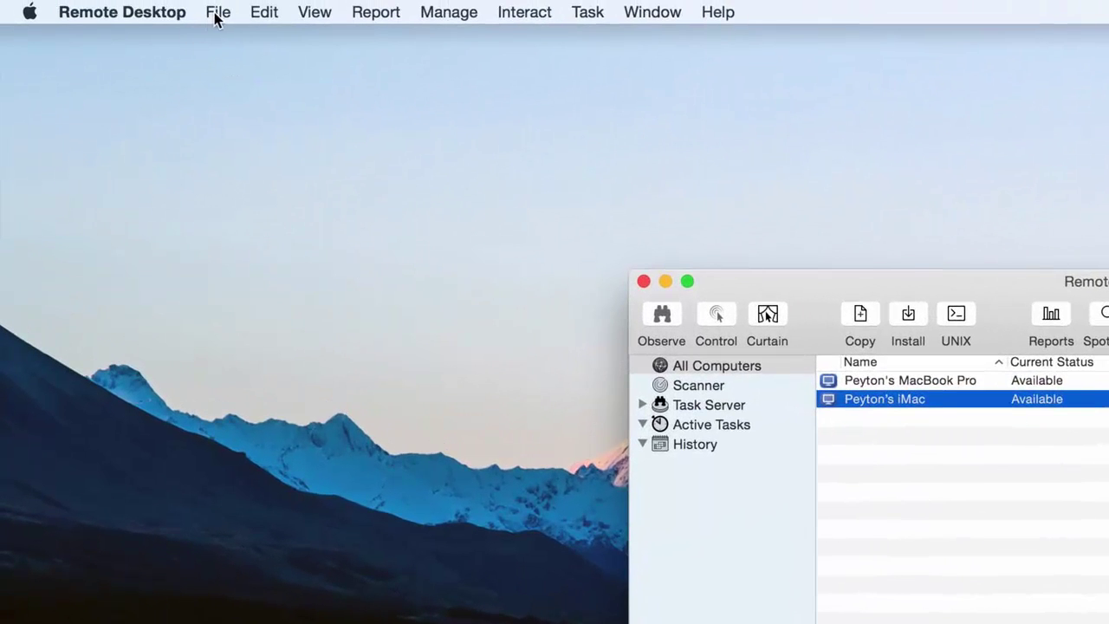
left_click(217, 13)
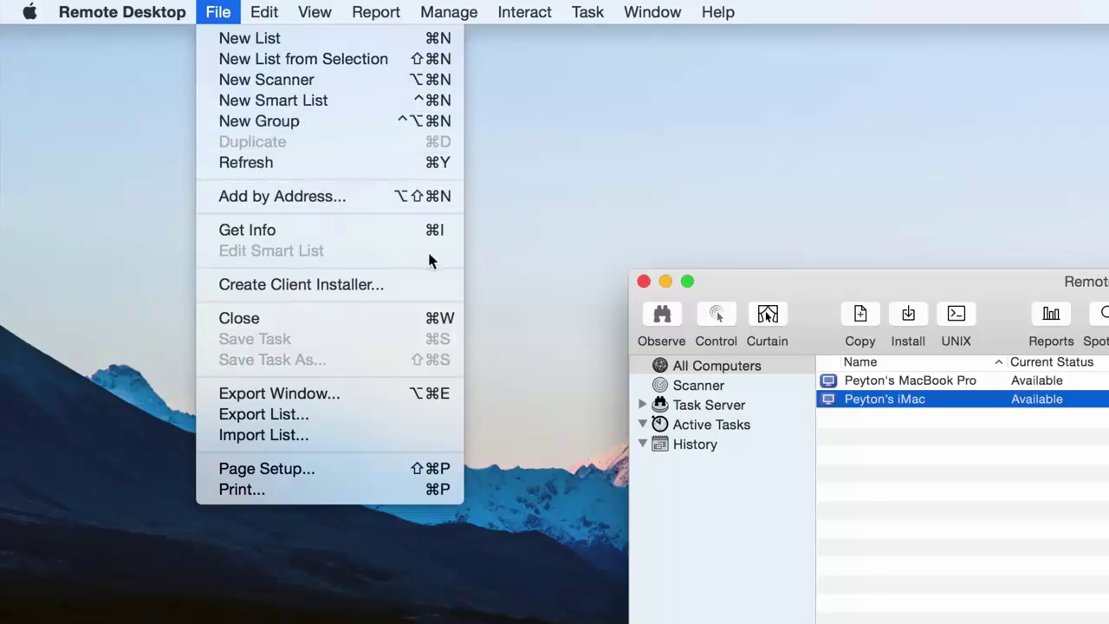
mouse_move(266, 9)
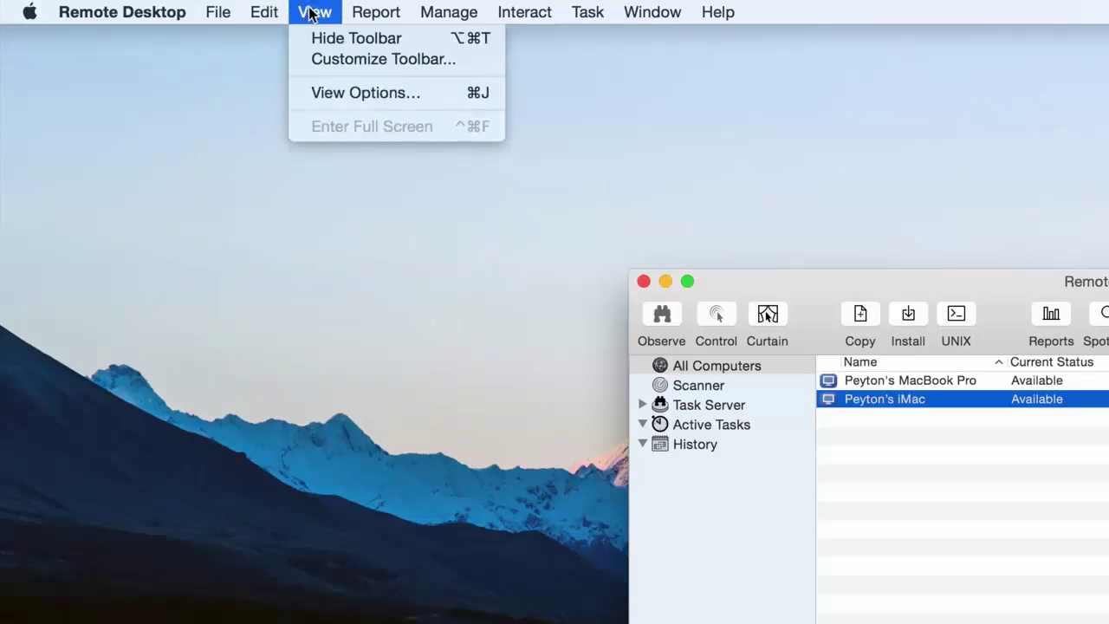
mouse_move(374, 12)
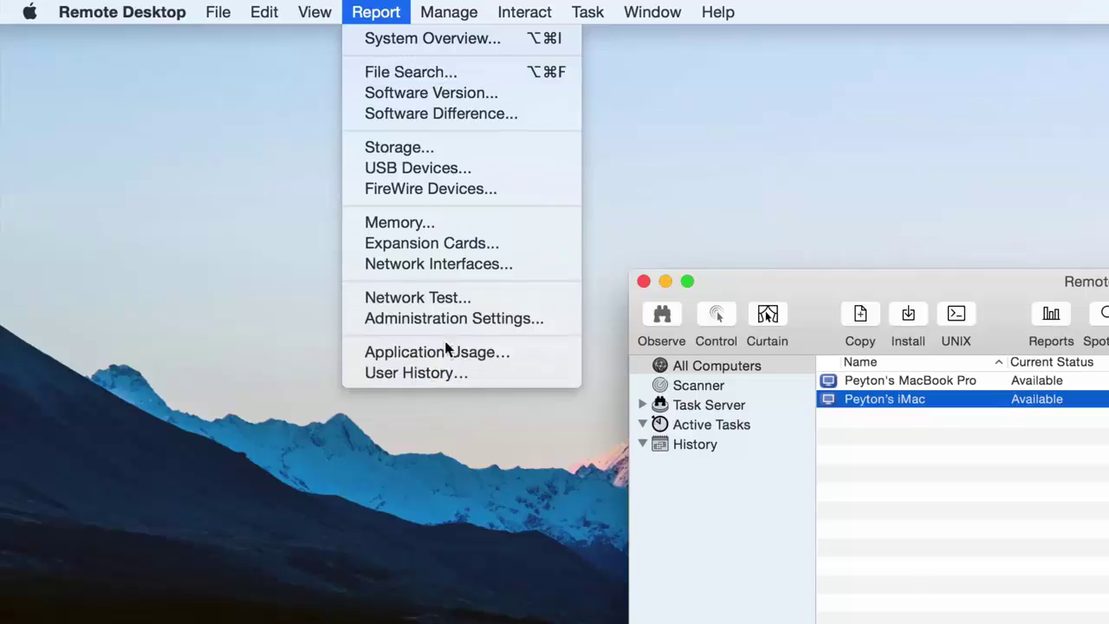
View the Change Client Settings assistant for the iMac and close it without changing any settings
mouse_move(437, 12)
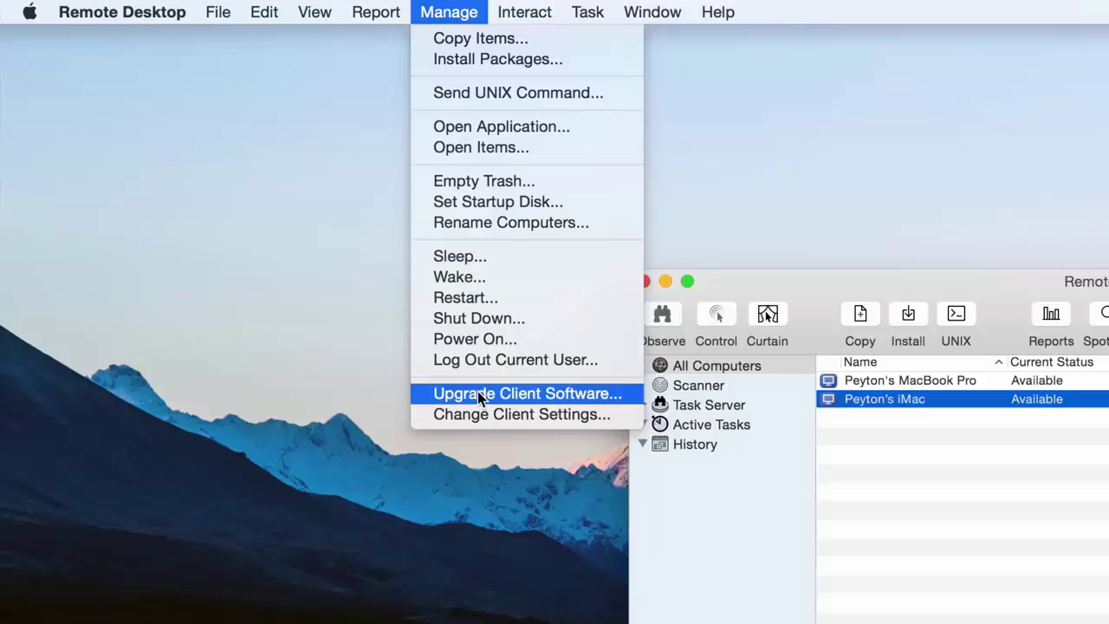
left_click(528, 414)
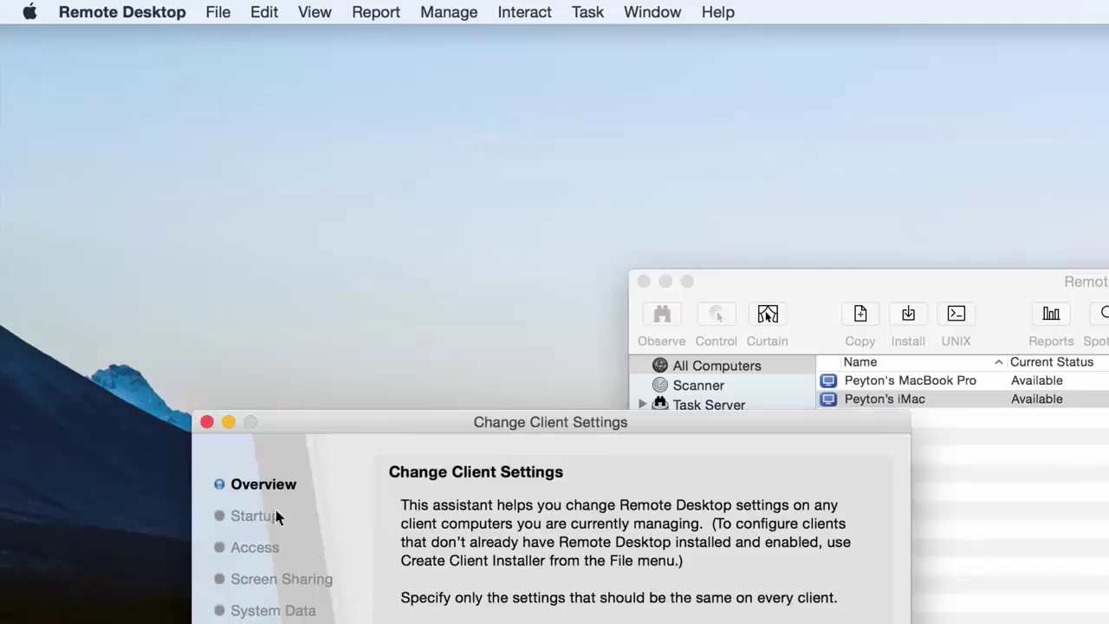
left_click(206, 421)
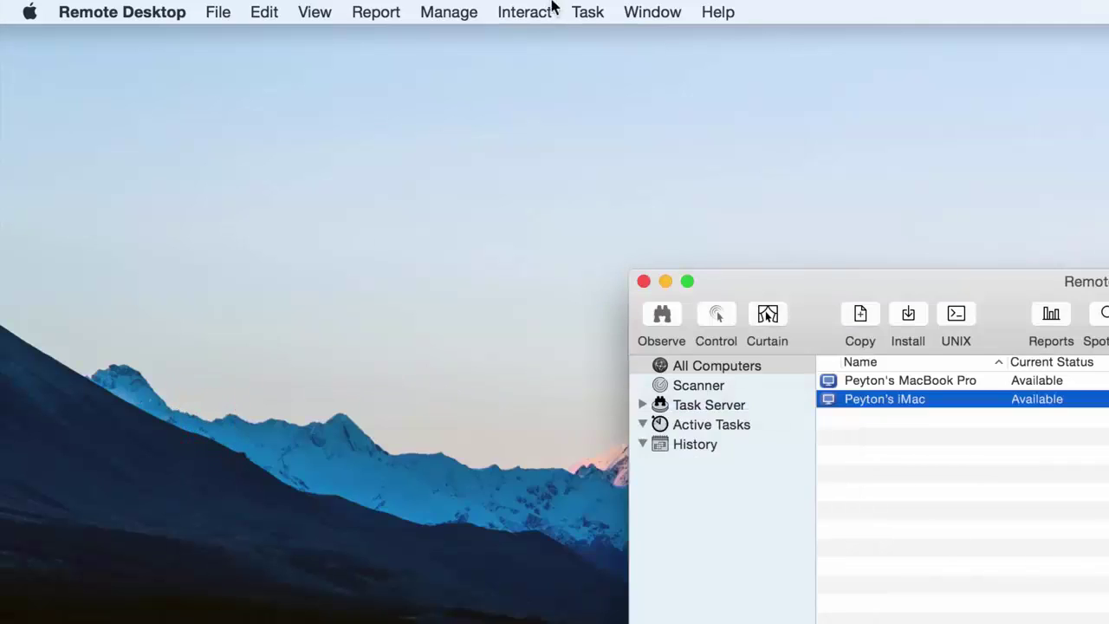
View the text chat window for the iMac and close it without sending anything
left_click(524, 11)
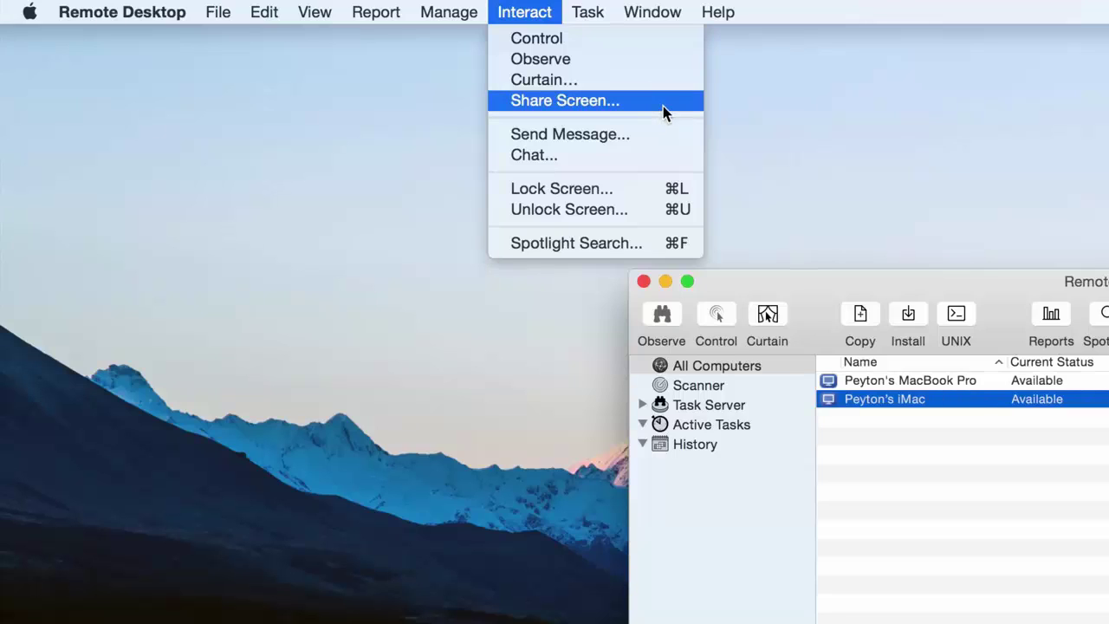
left_click(663, 162)
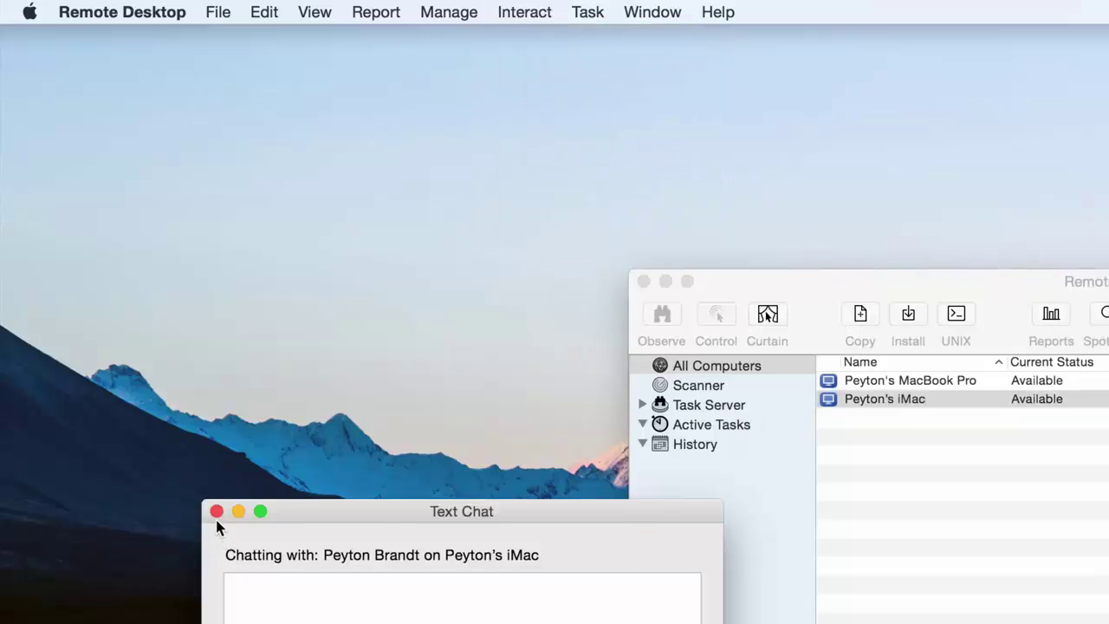
left_click(216, 512)
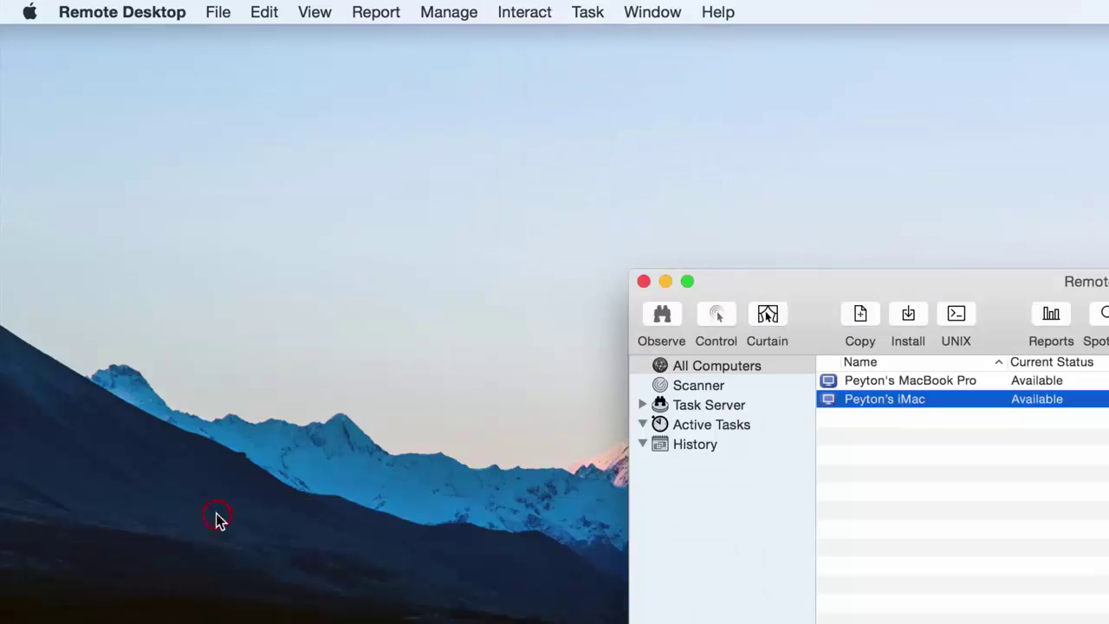
Examine the commands available for interacting with the iMac, running tasks, managing windows and generating reports
left_click(527, 11)
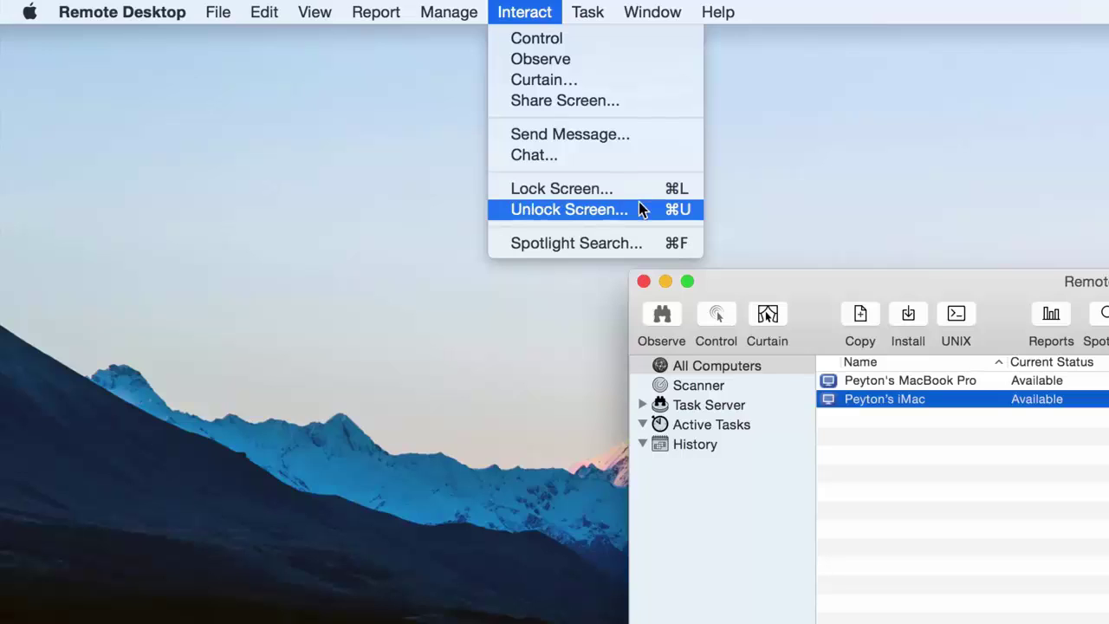
mouse_move(589, 7)
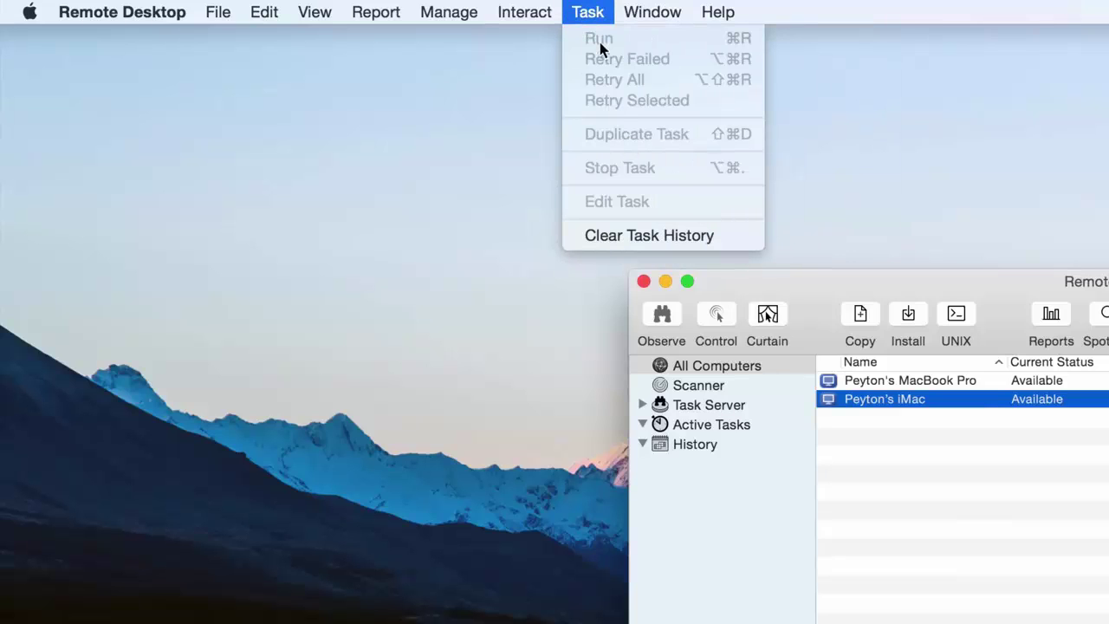
mouse_move(659, 8)
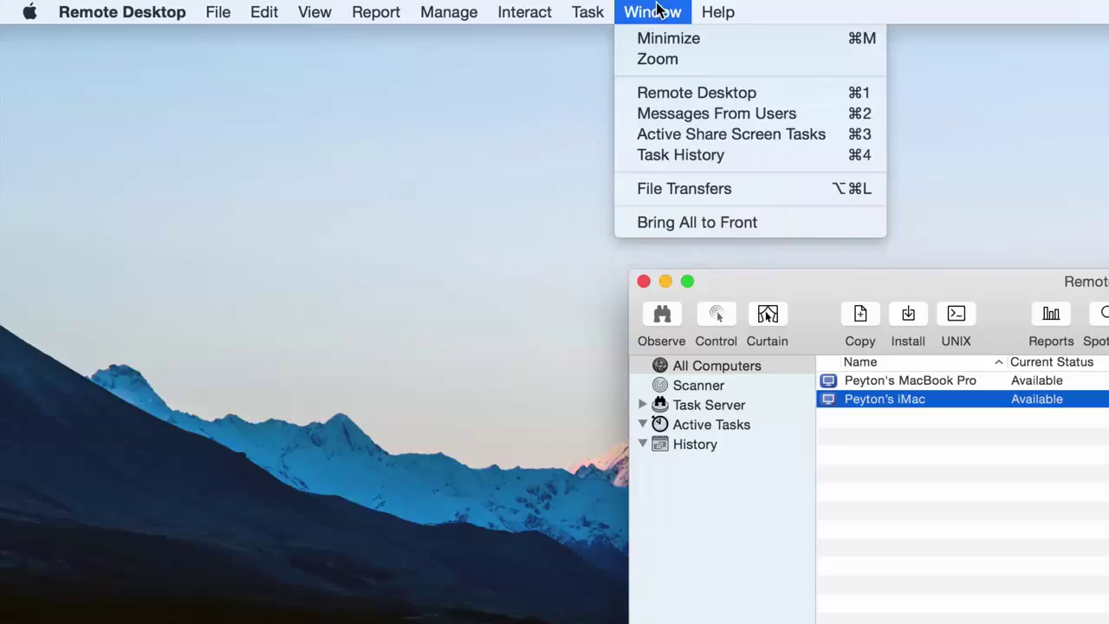
mouse_move(433, 9)
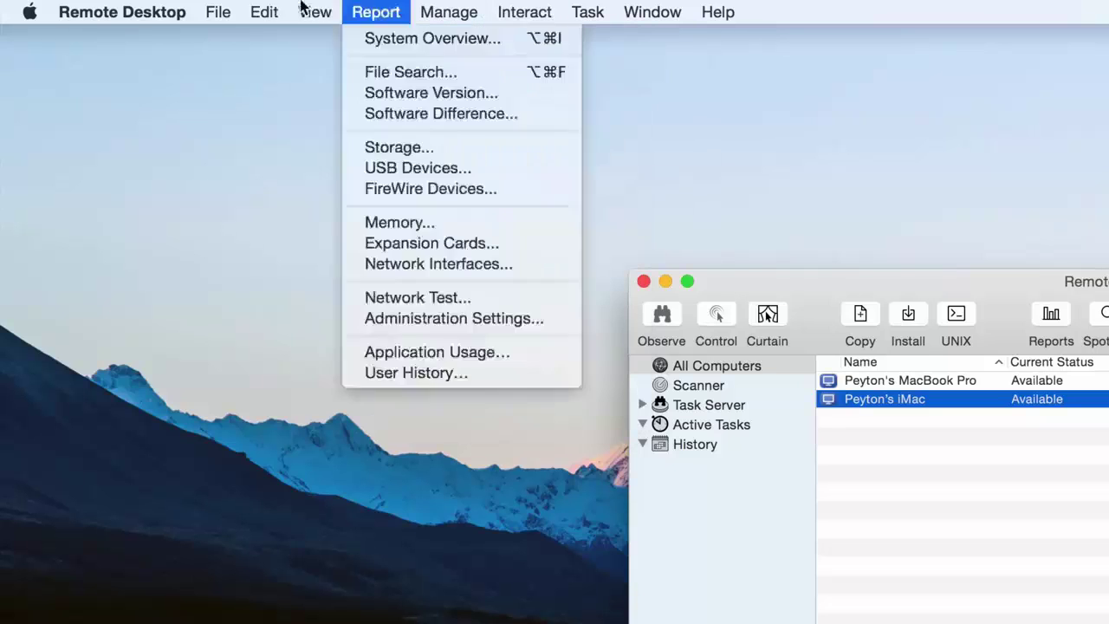
mouse_move(336, 7)
mouse_move(378, 7)
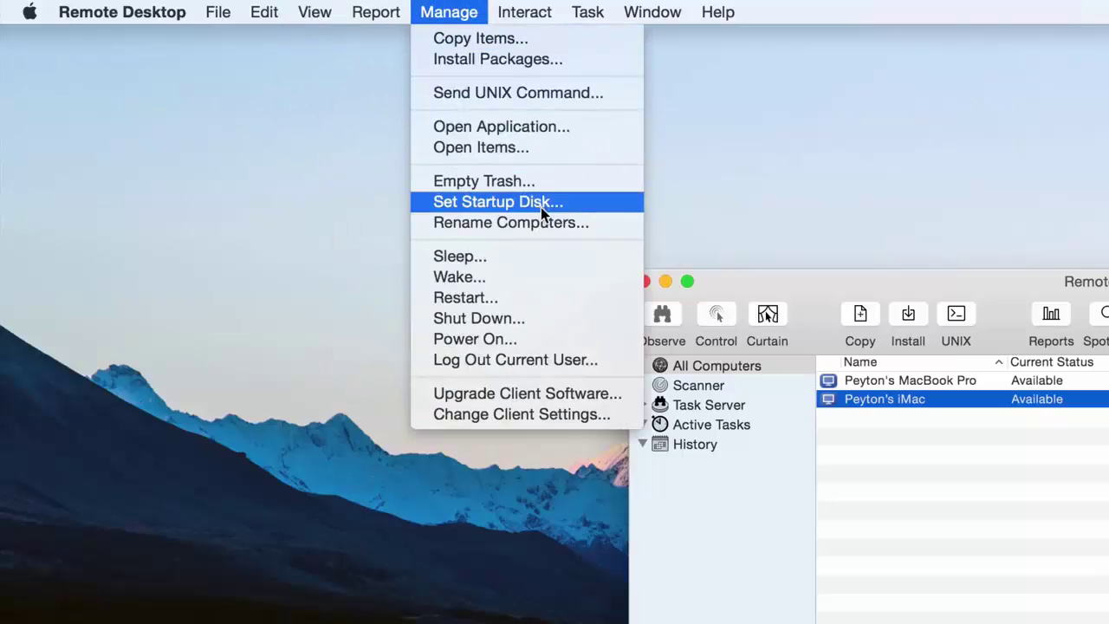
Empty the trash for all users on the iMac and return to the list of all computers
left_click(541, 186)
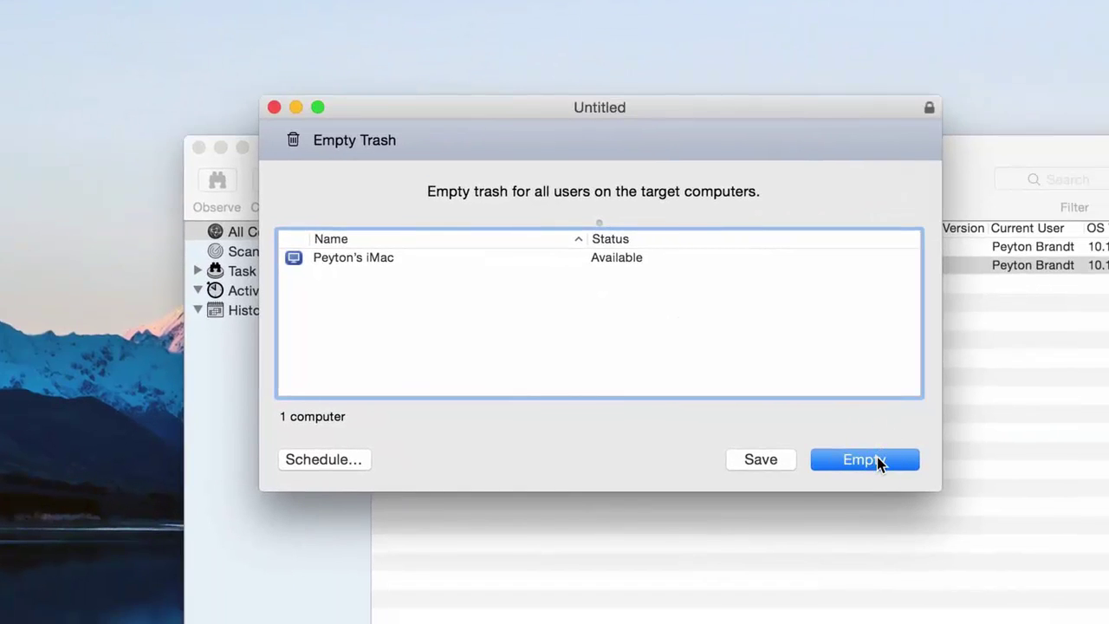
left_click(876, 459)
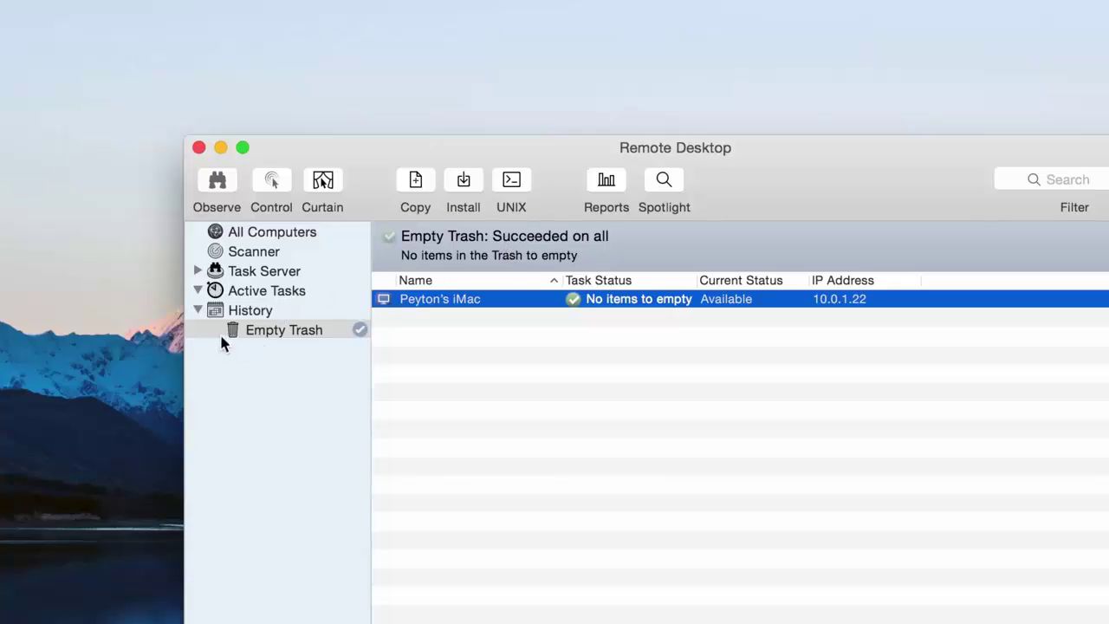
left_click(225, 233)
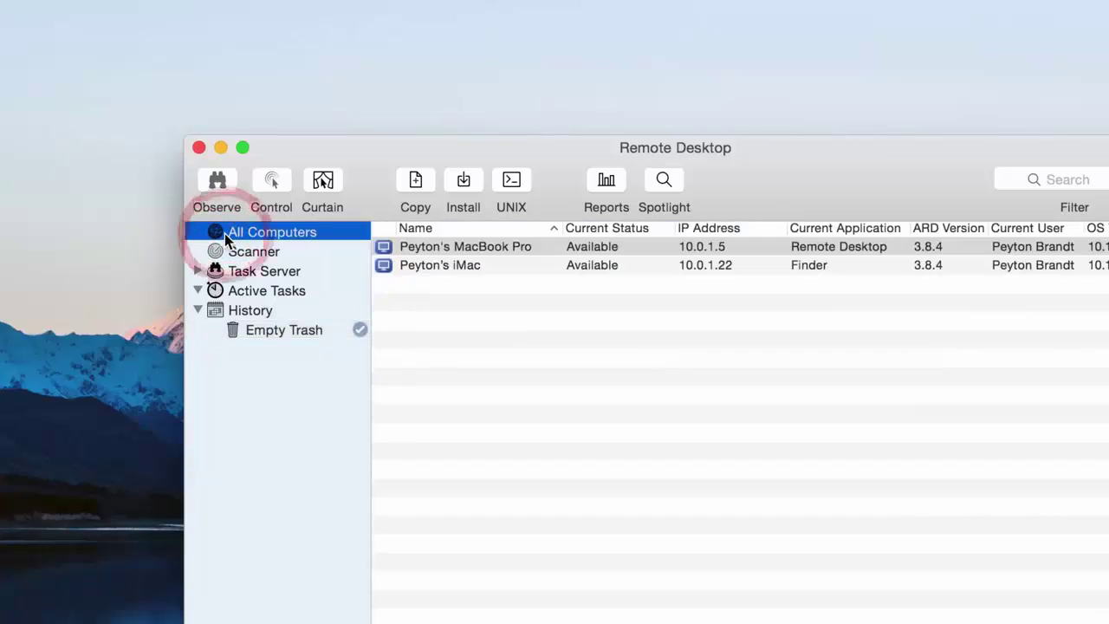
Dismiss the attempt to control the local MacBook Pro and start a control session with the iMac
left_click(271, 185)
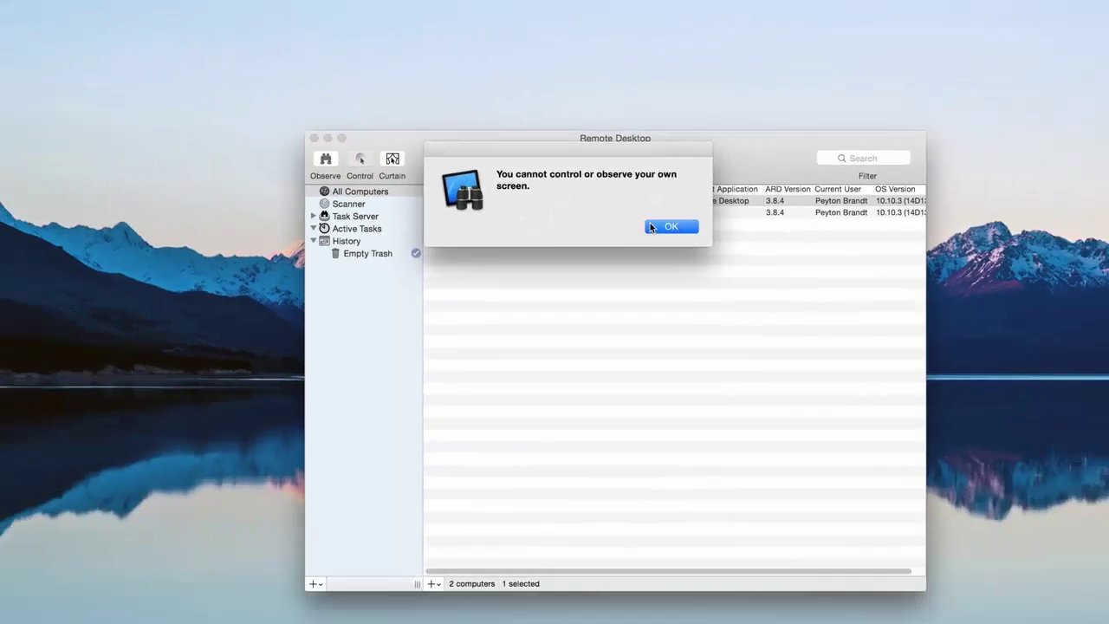
left_click(765, 287)
left_click(509, 191)
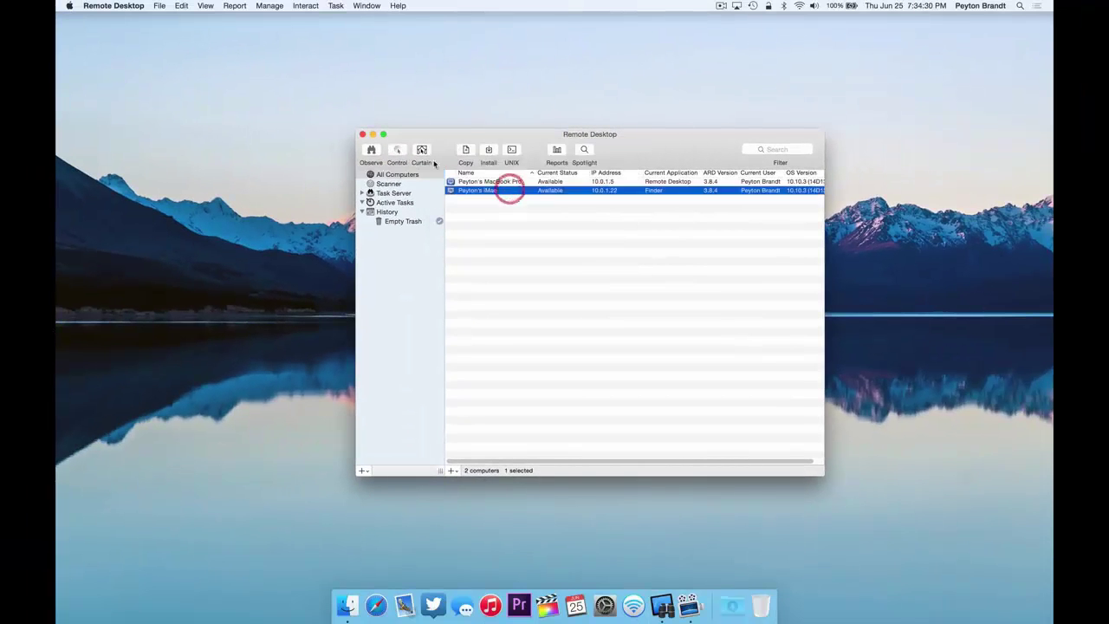
left_click(399, 149)
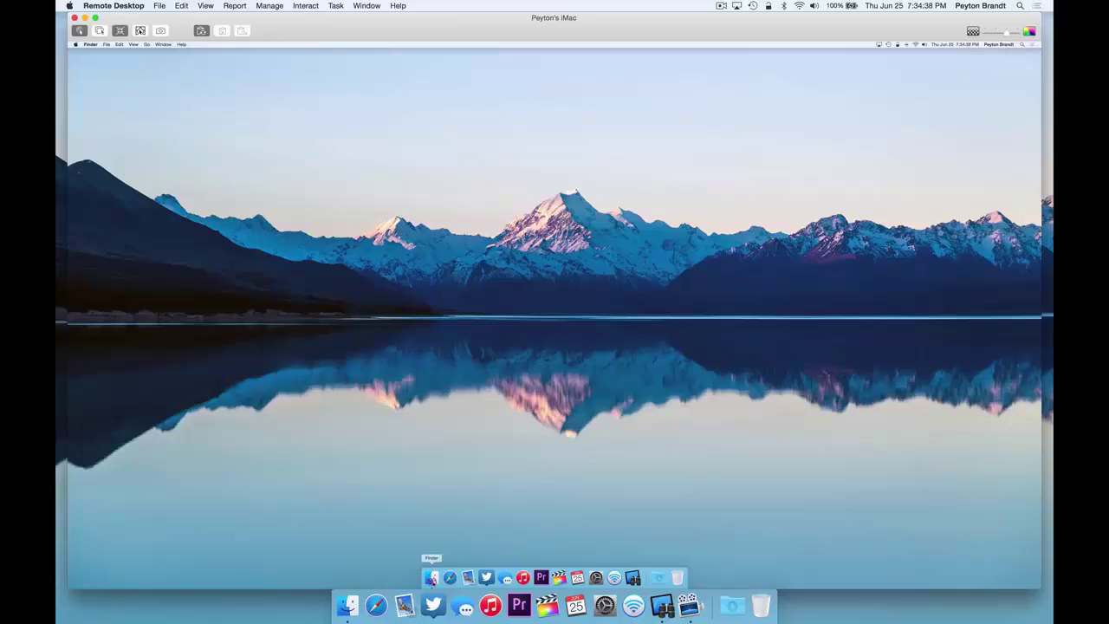
Open a Finder window on the remote iMac, move it toward the middle of its desktop, and close it
left_click(431, 577)
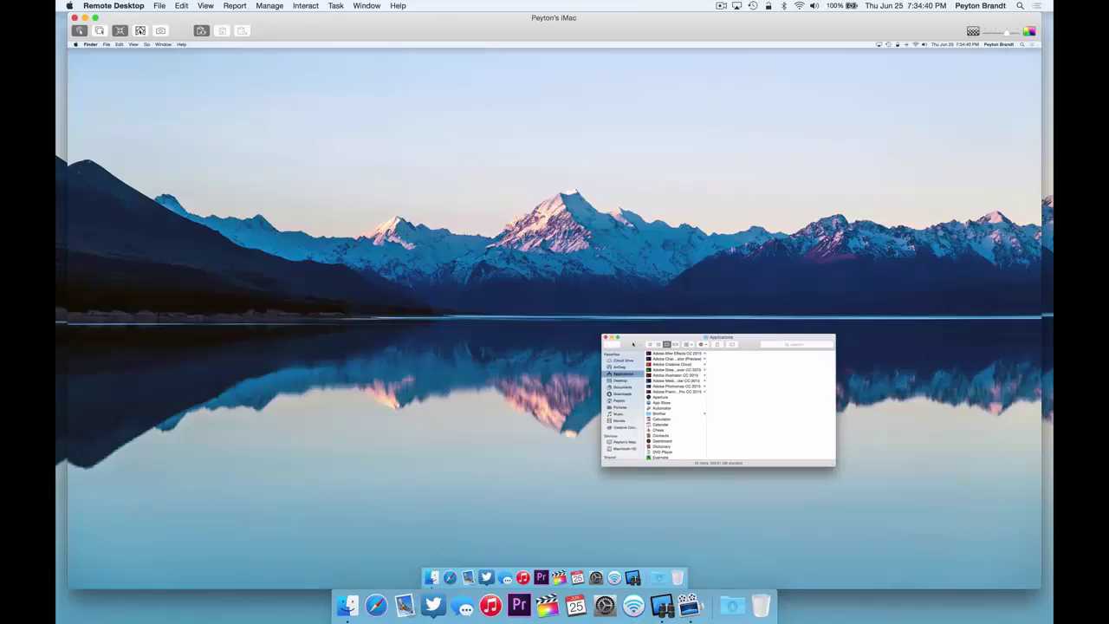
left_click_drag(632, 343, 455, 236)
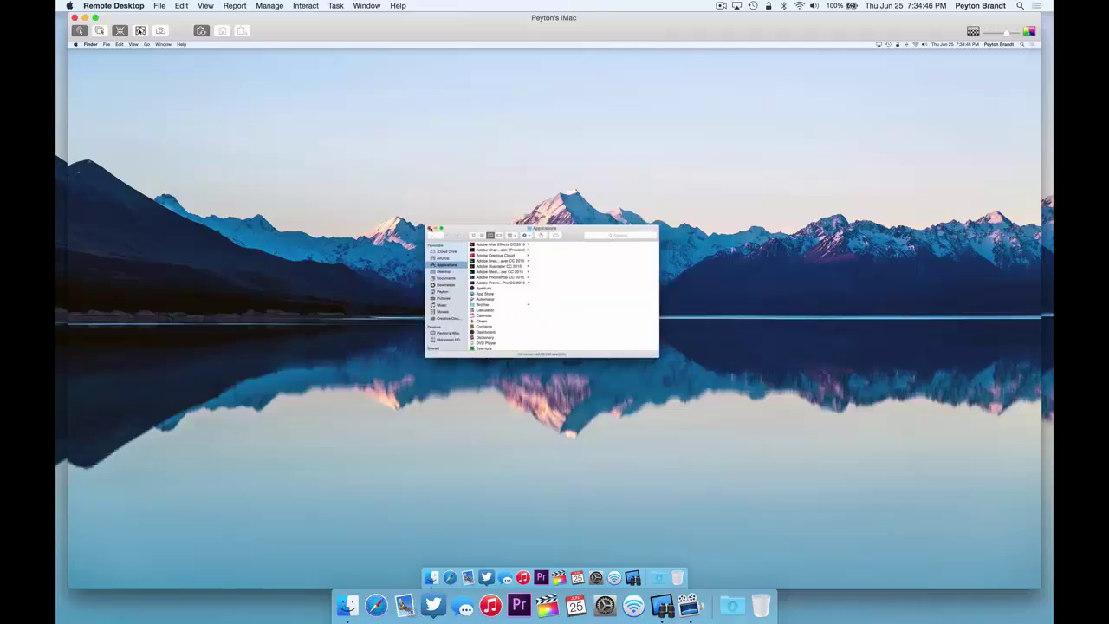
left_click(431, 229)
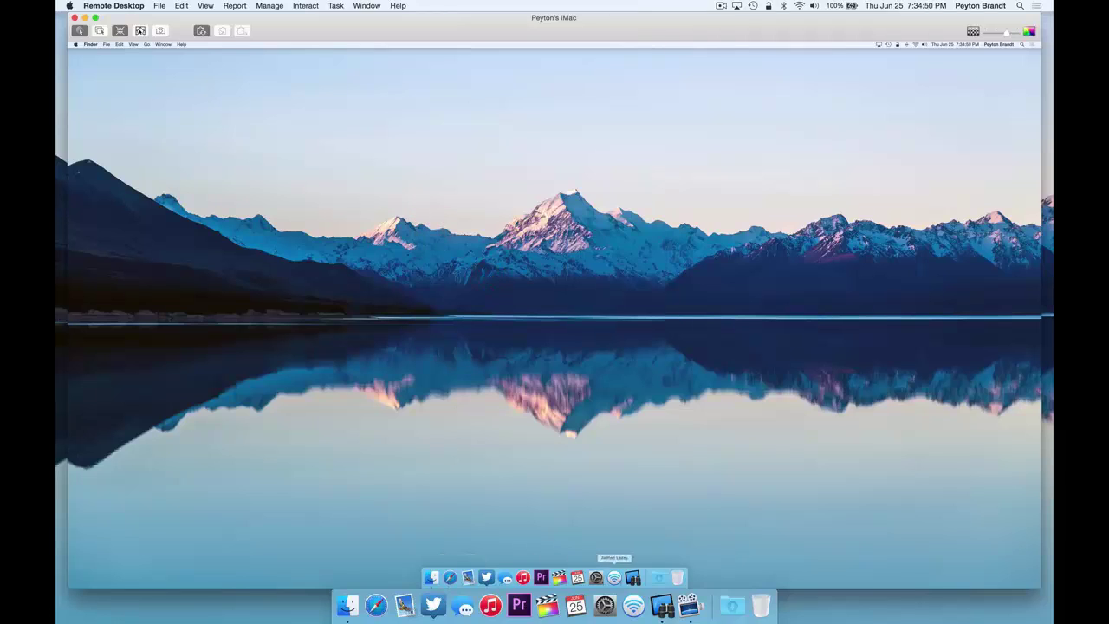
View System Preferences and Safari on the remote iMac, closing the first and quitting the second without changes
left_click(596, 577)
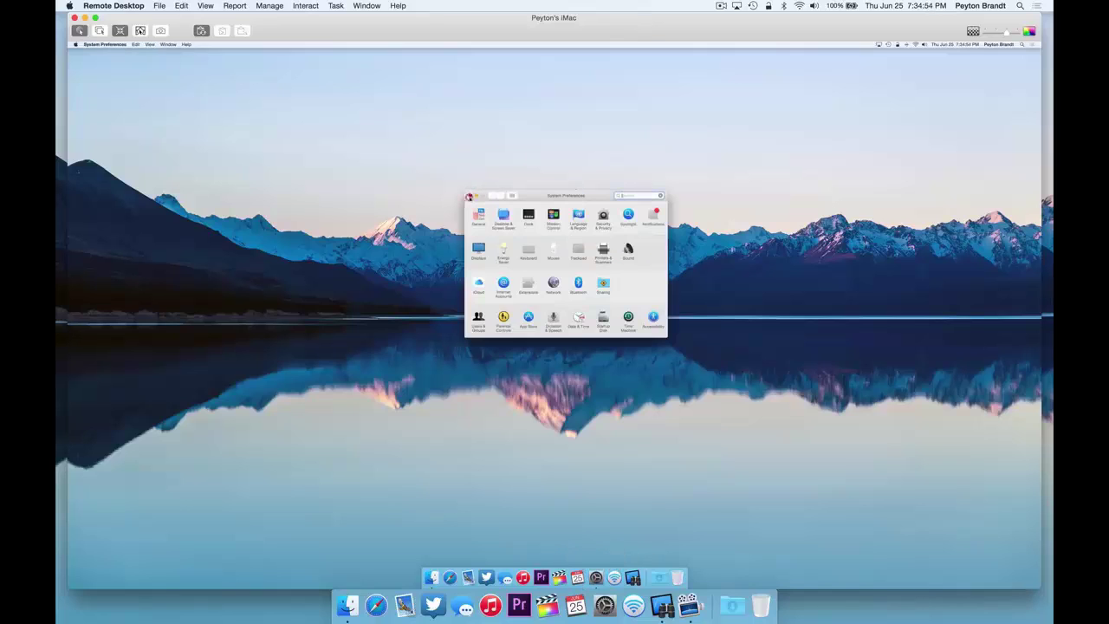
left_click(469, 196)
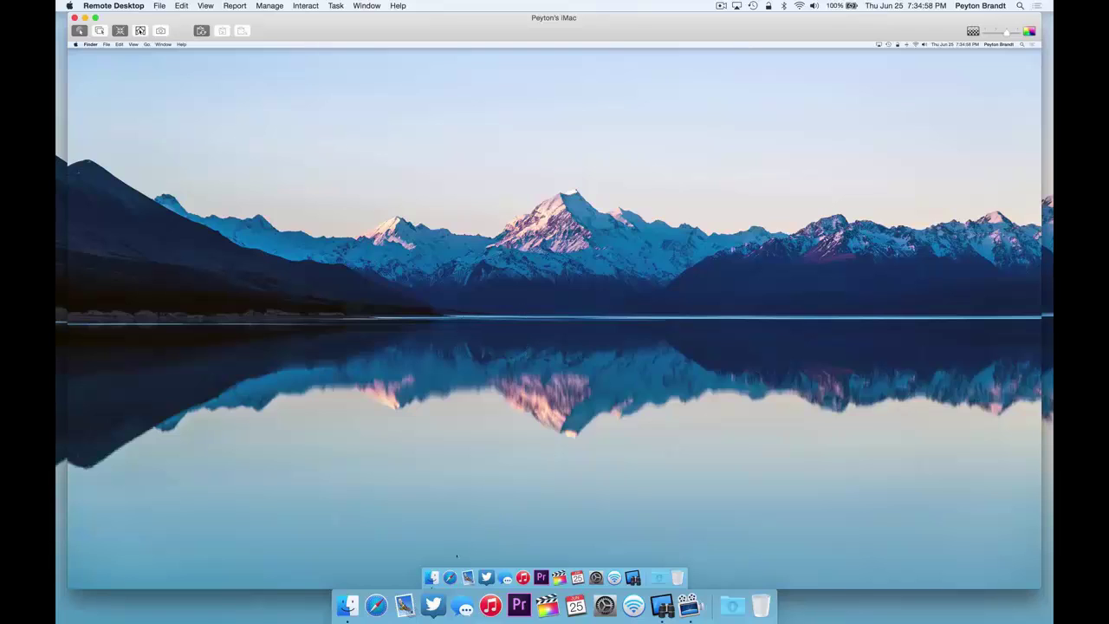
left_click(450, 577)
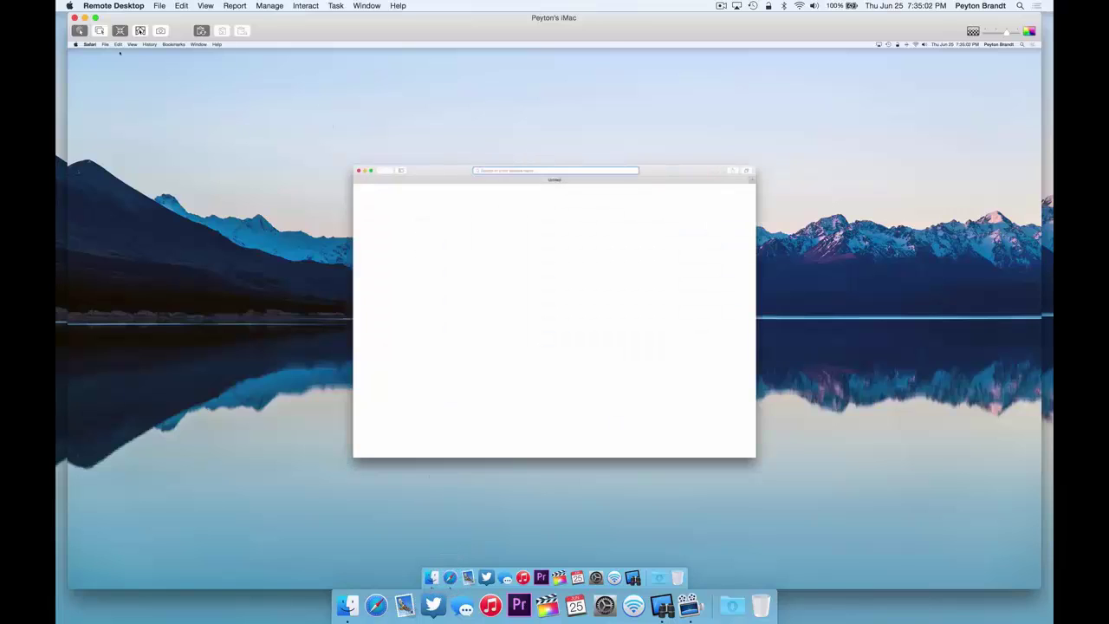
left_click(92, 45)
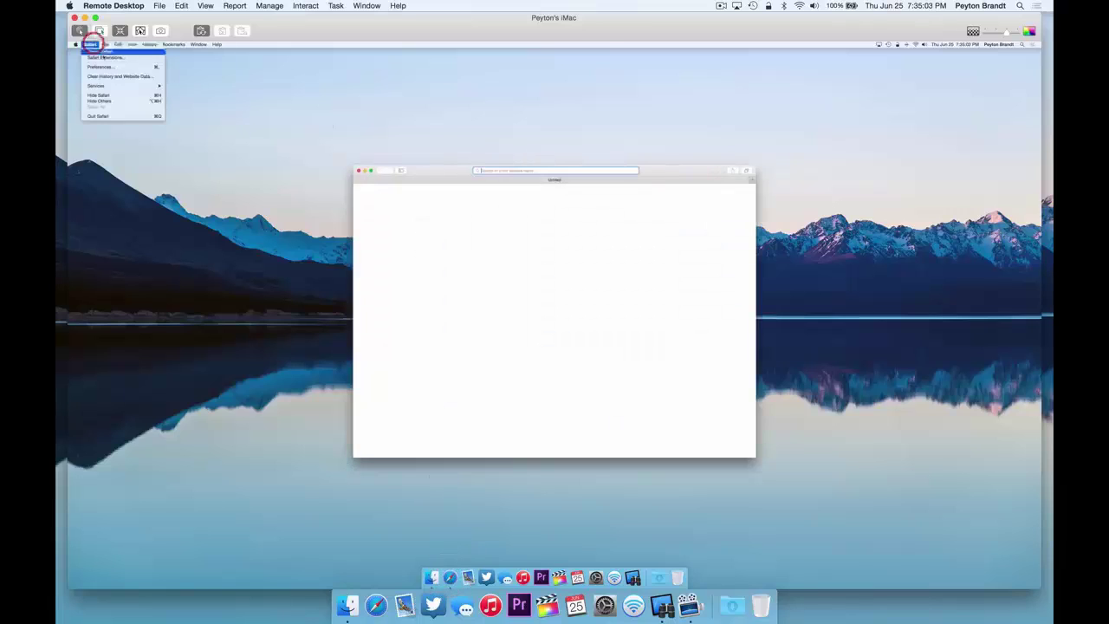
left_click(150, 117)
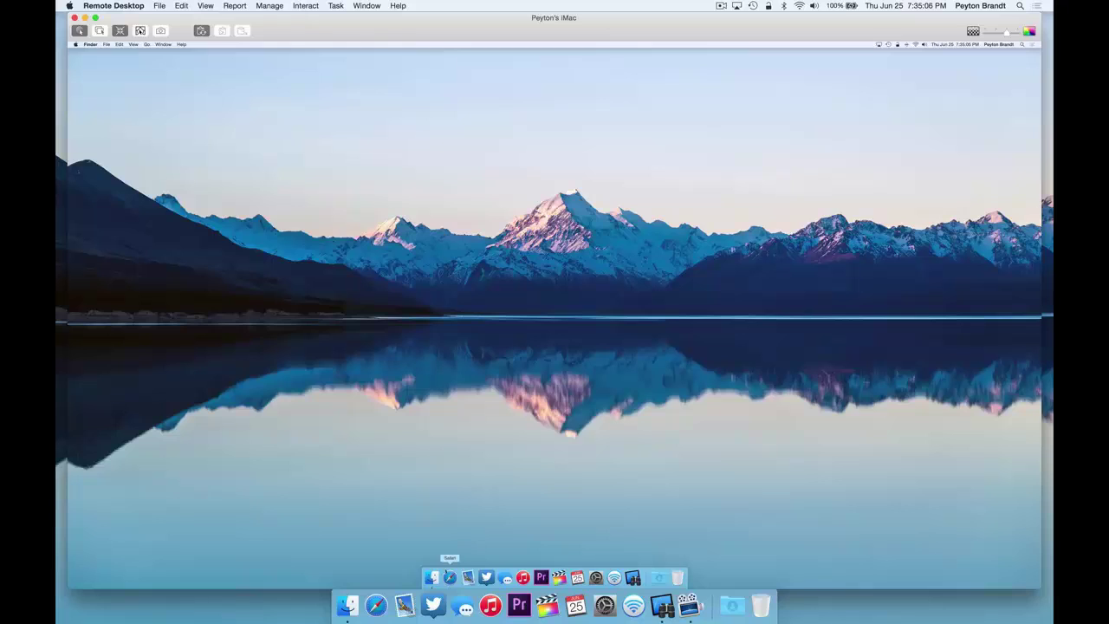
Open and close a Finder window and Notification Center on the remote iMac
left_click(431, 578)
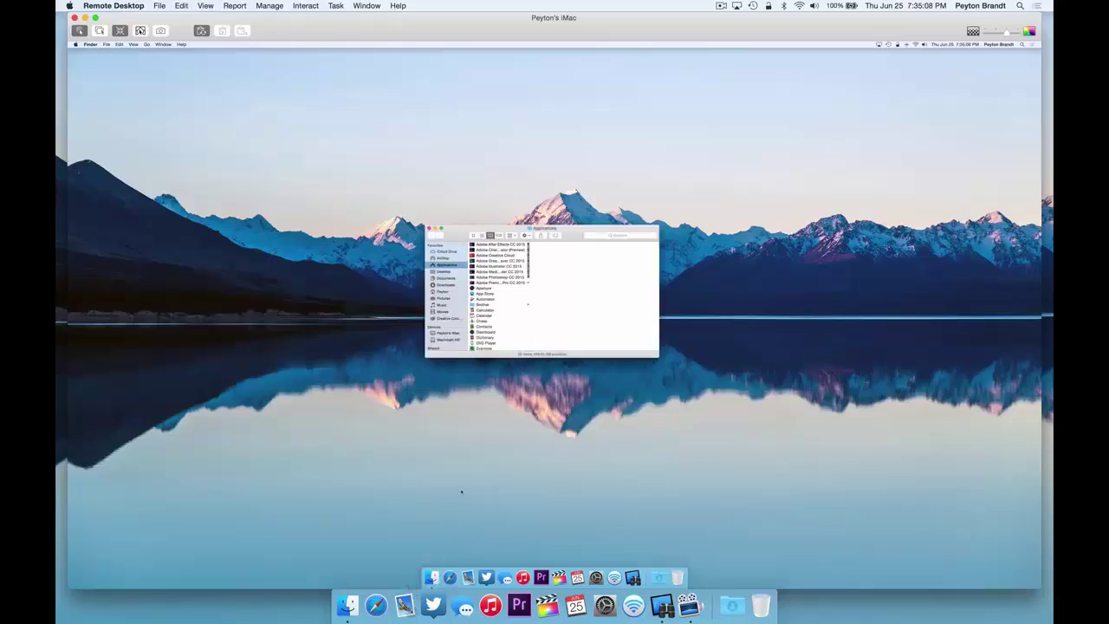
key("super+w")
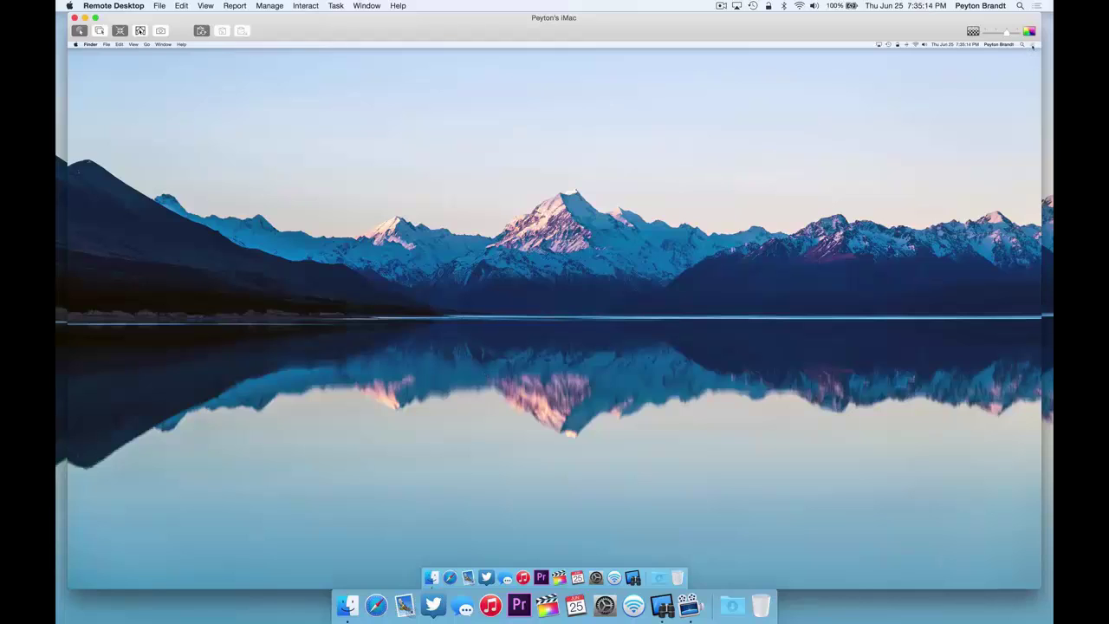
left_click(1031, 45)
left_click(1031, 44)
Browse the remote iMac's Documents to the version subfolder inside Adobe's Premiere Pro folder
left_click(430, 577)
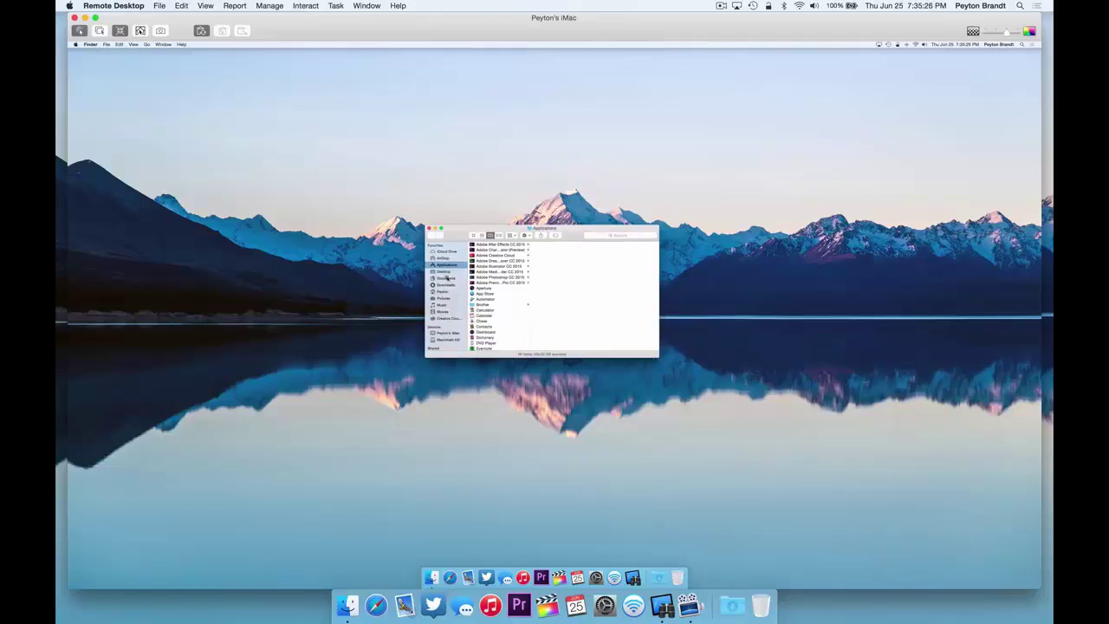
left_click(447, 278)
left_click(485, 246)
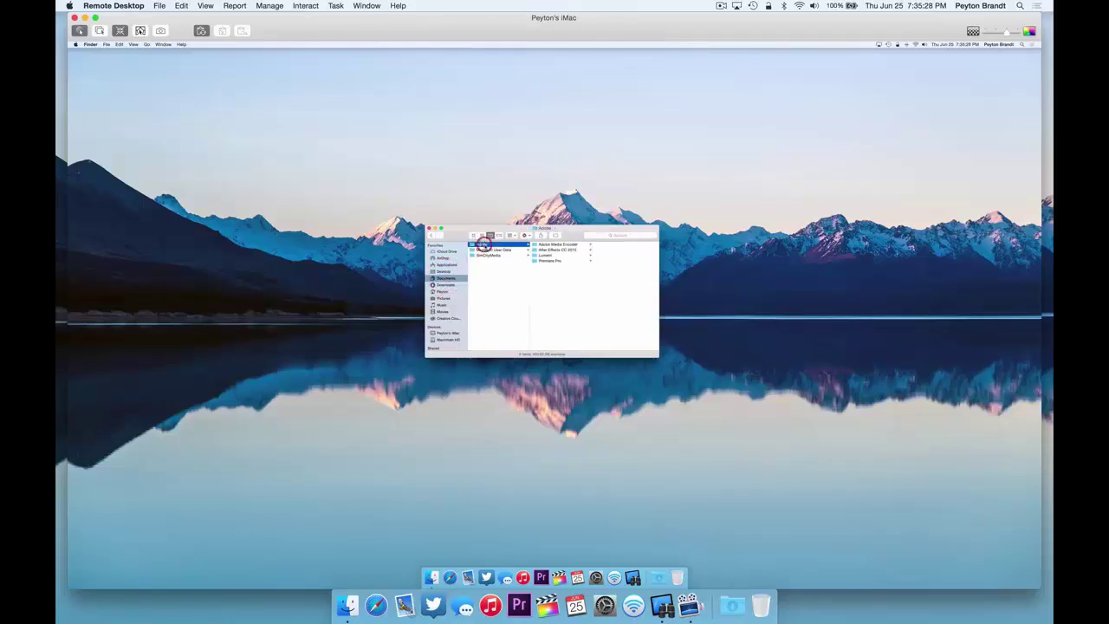
left_click(561, 261)
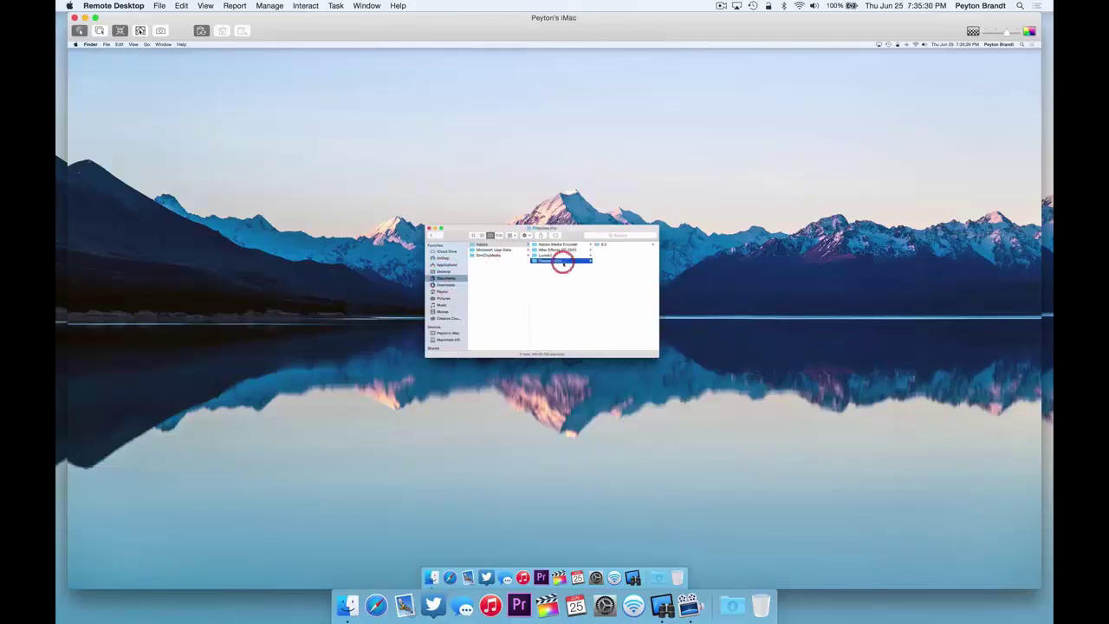
left_click(606, 246)
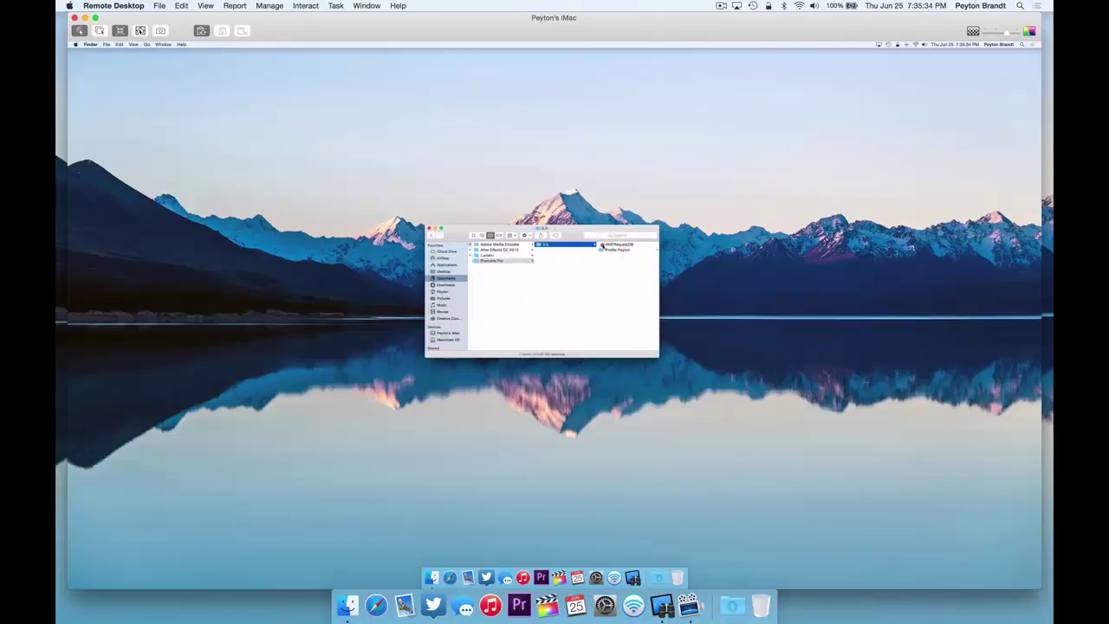
Copy AMERequestDB from the remote iMac to the local desktop and close the File Transfers and control windows
left_click_drag(616, 245, 840, 417)
left_click_drag(886, 506, 951, 605)
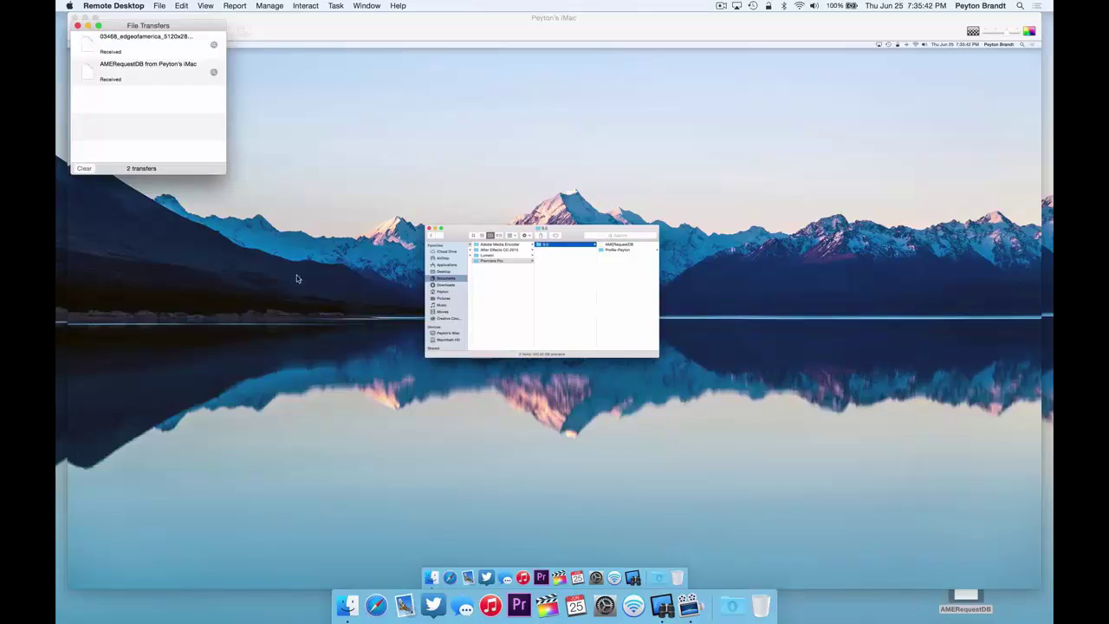
left_click(77, 25)
left_click(74, 17)
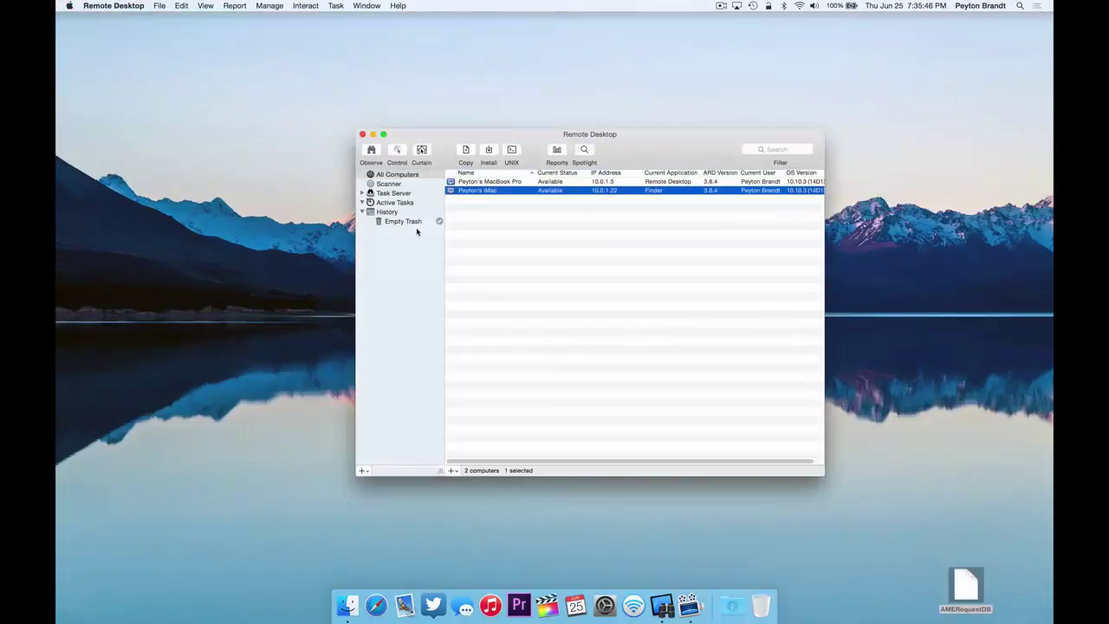
Move the copied AMERequestDB file to the upper-right corner of the local desktop
left_click(930, 533)
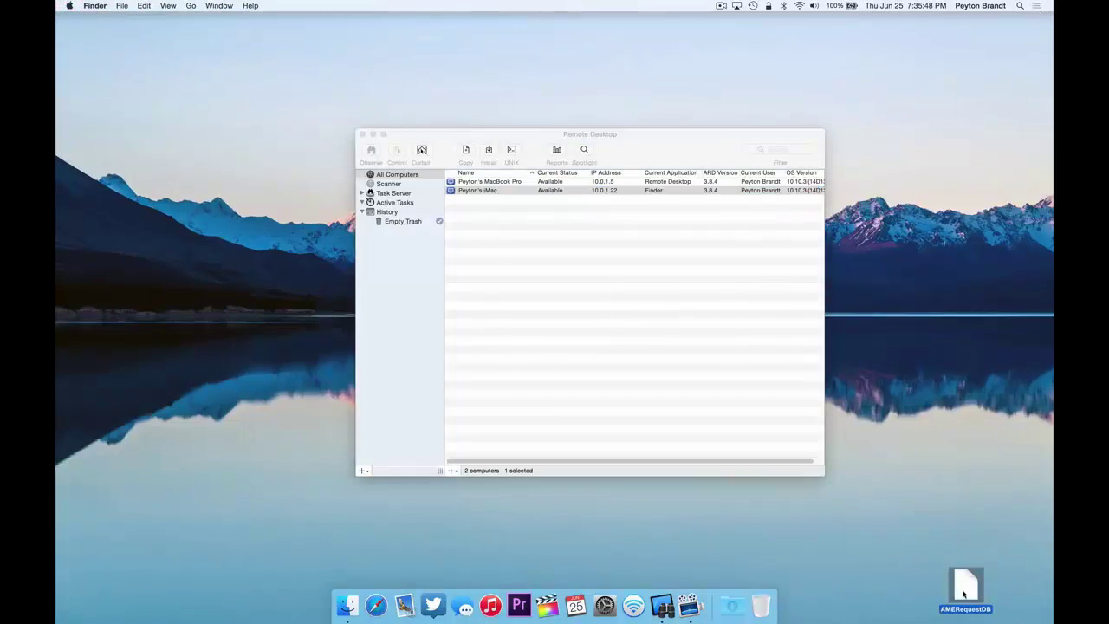
left_click_drag(964, 582, 963, 53)
left_click(948, 127)
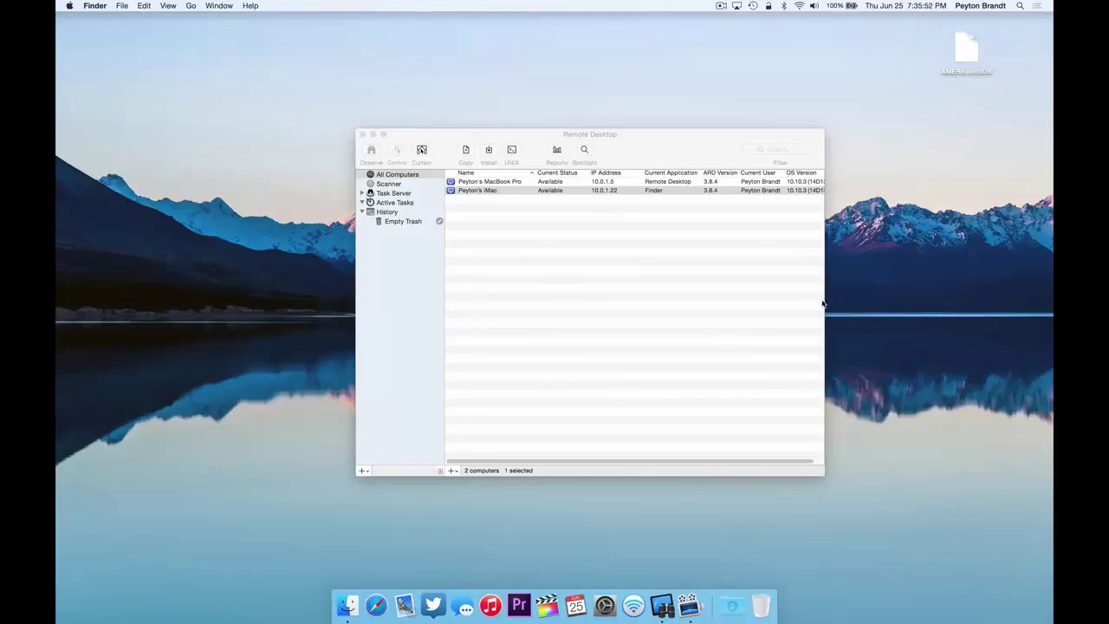
Start controlling the iMac again and close the Finder window left open on its desktop
left_click(500, 301)
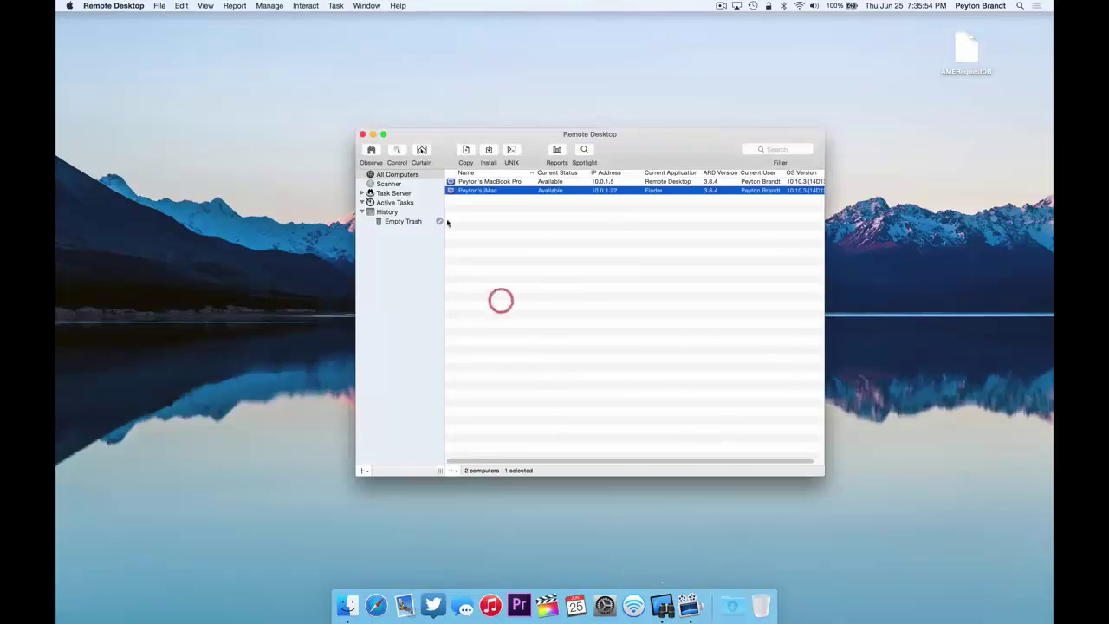
left_click(398, 153)
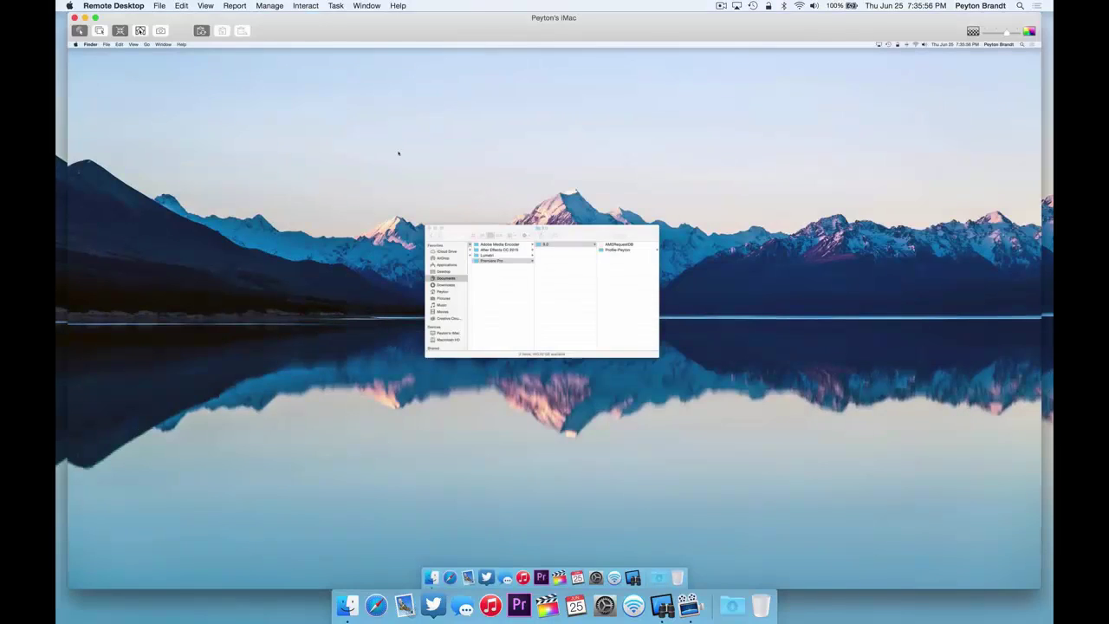
left_click_drag(451, 229, 465, 228)
left_click(442, 227)
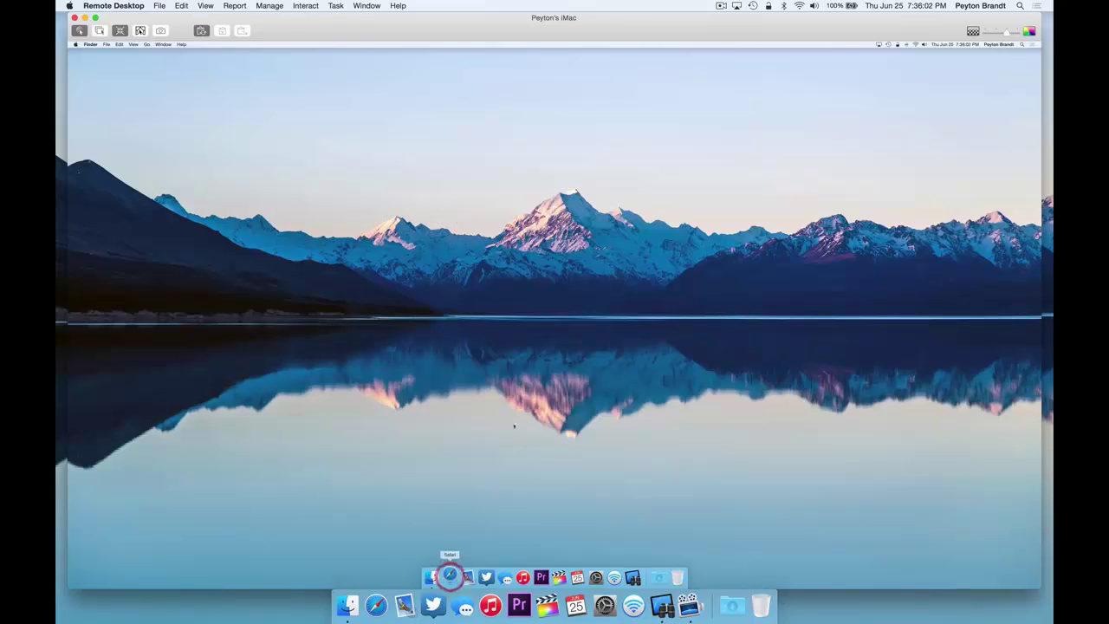
Open Safari on the remote iMac and load youtube.com
left_click(449, 576)
type("youtube.com")
key("Return")
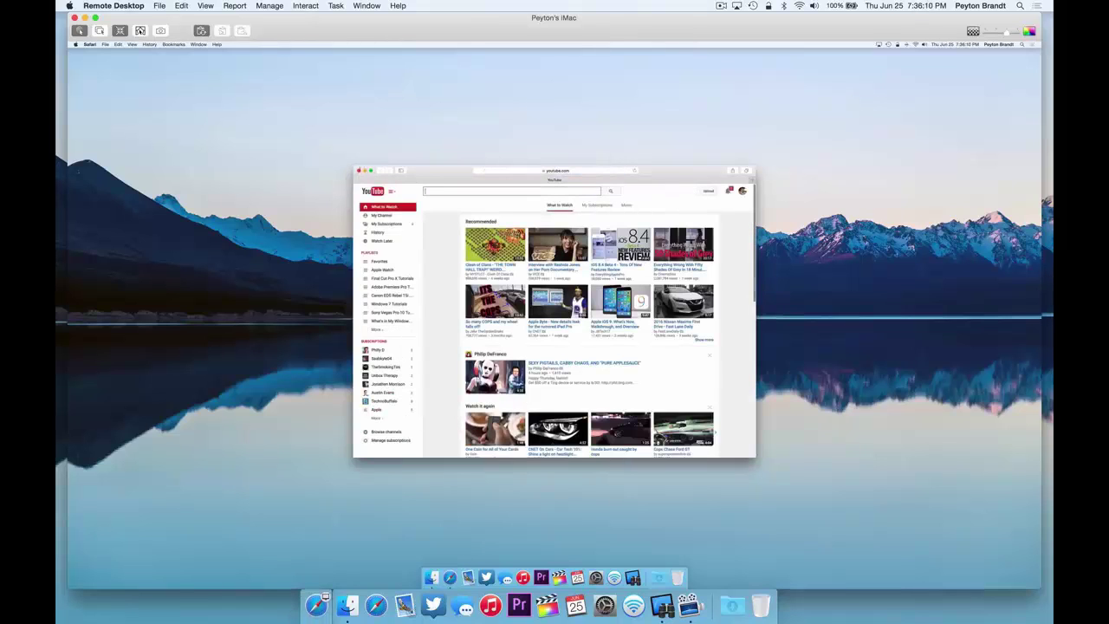
Close the Safari window on the remote iMac and end the control session by closing its window
left_click(358, 169)
left_click(317, 168)
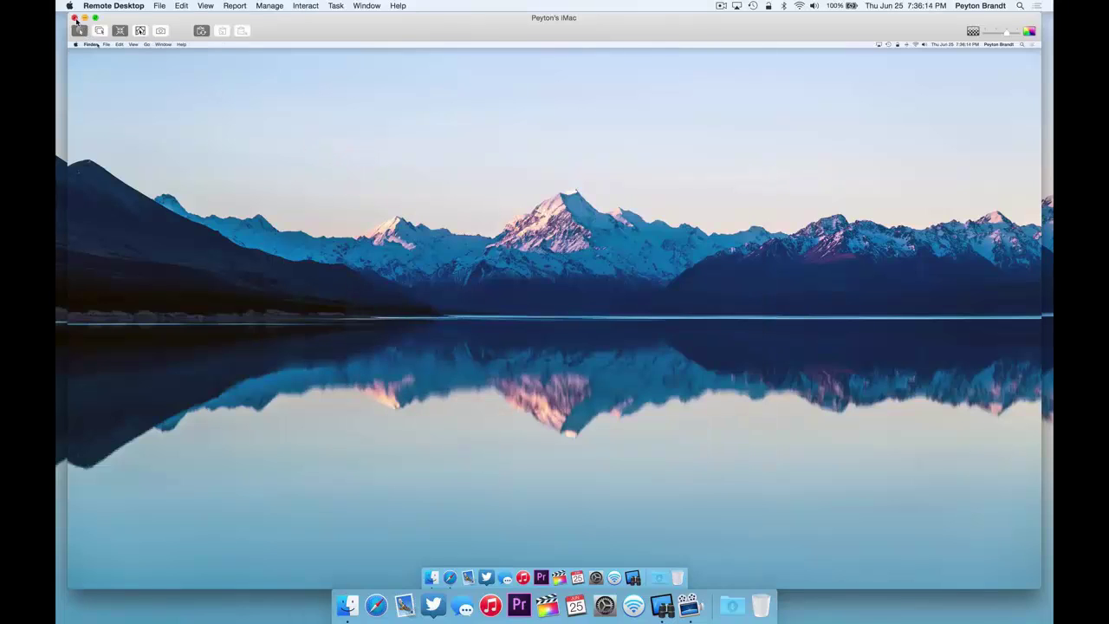
left_click(74, 17)
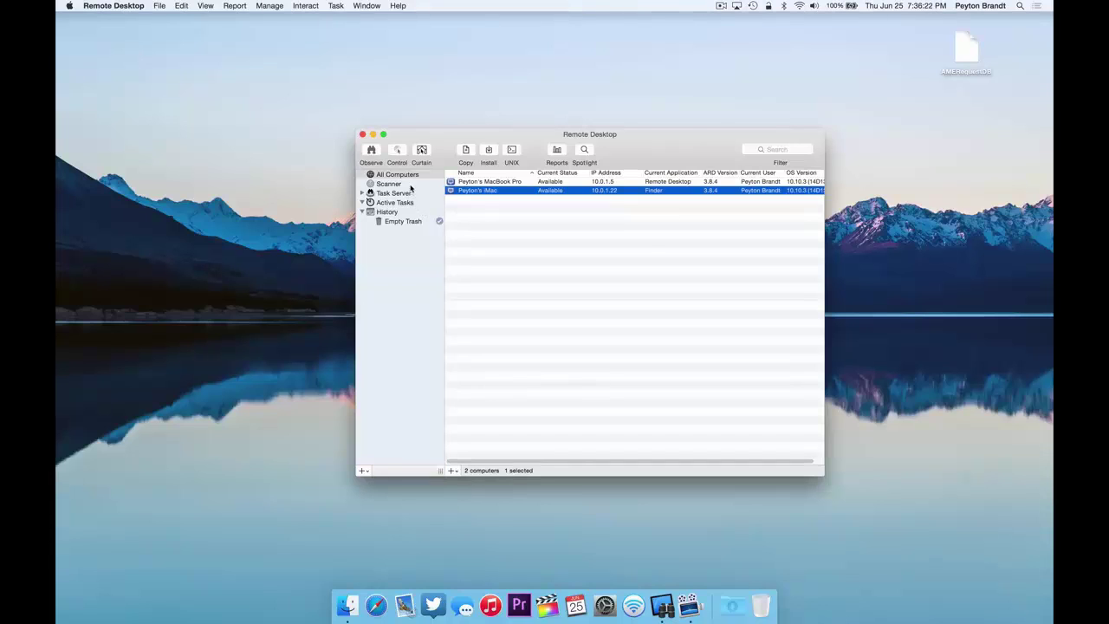
Scan the local network for computers, and return to the list of all computers
left_click(411, 184)
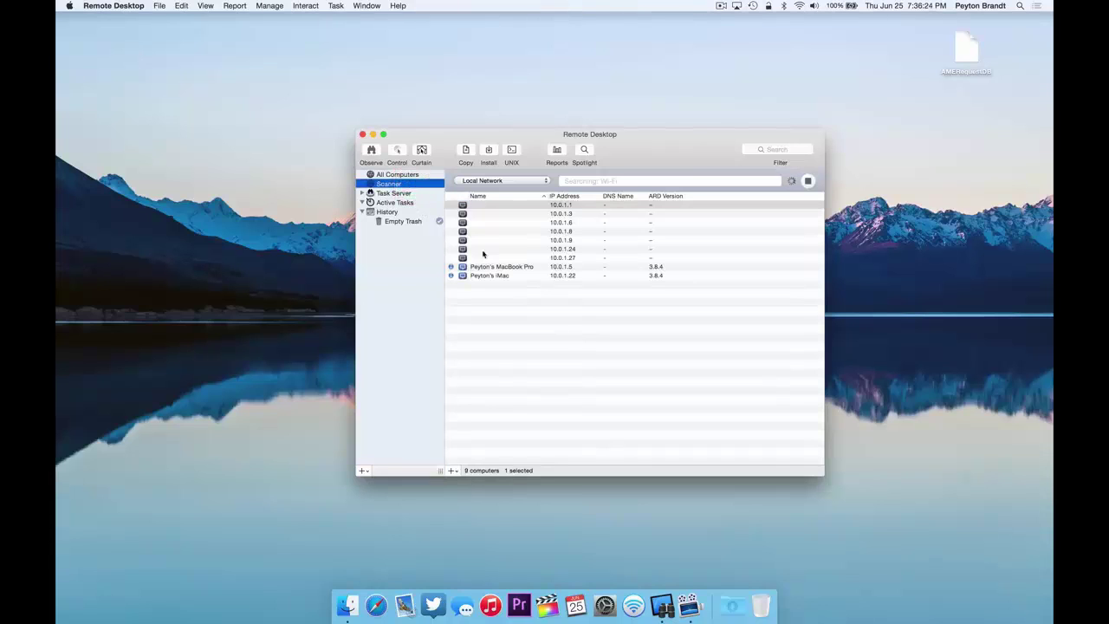
left_click_drag(473, 271, 495, 251)
left_click(417, 180)
left_click(417, 176)
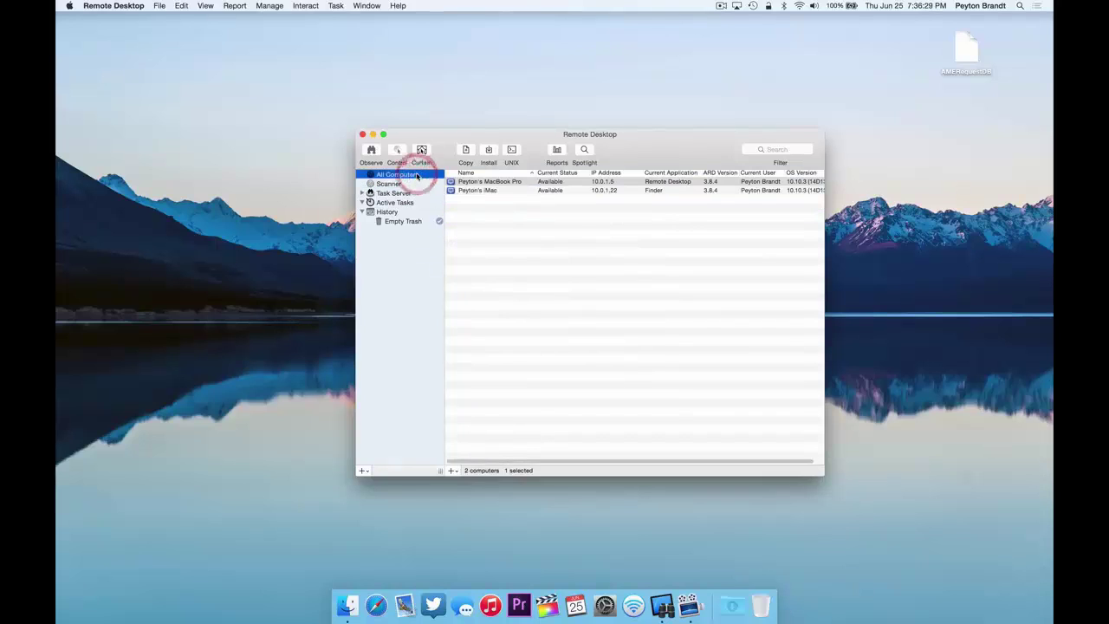
Get info on the iMac and review its Attributes, Reporting, Administrators and Control & Observe settings
left_click(478, 191)
right_click(477, 191)
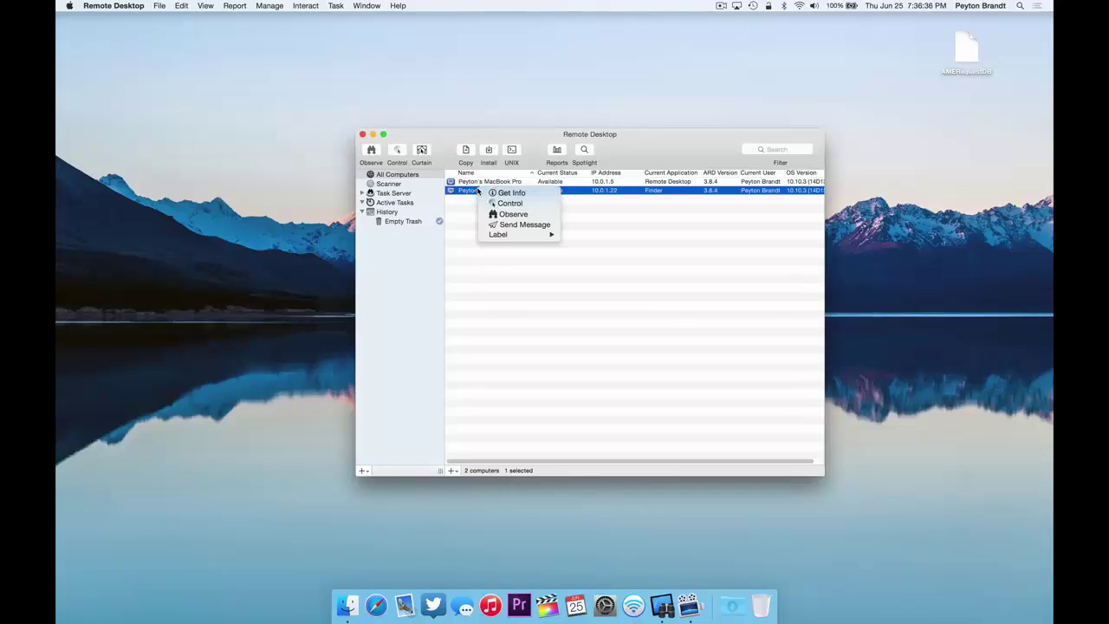
left_click(481, 191)
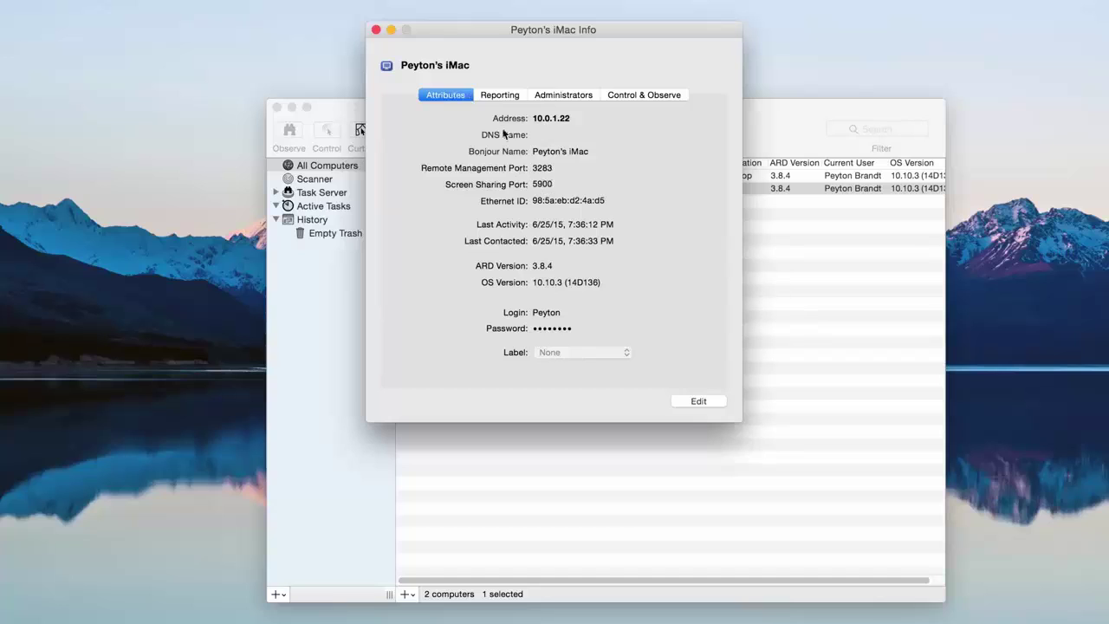
left_click(507, 95)
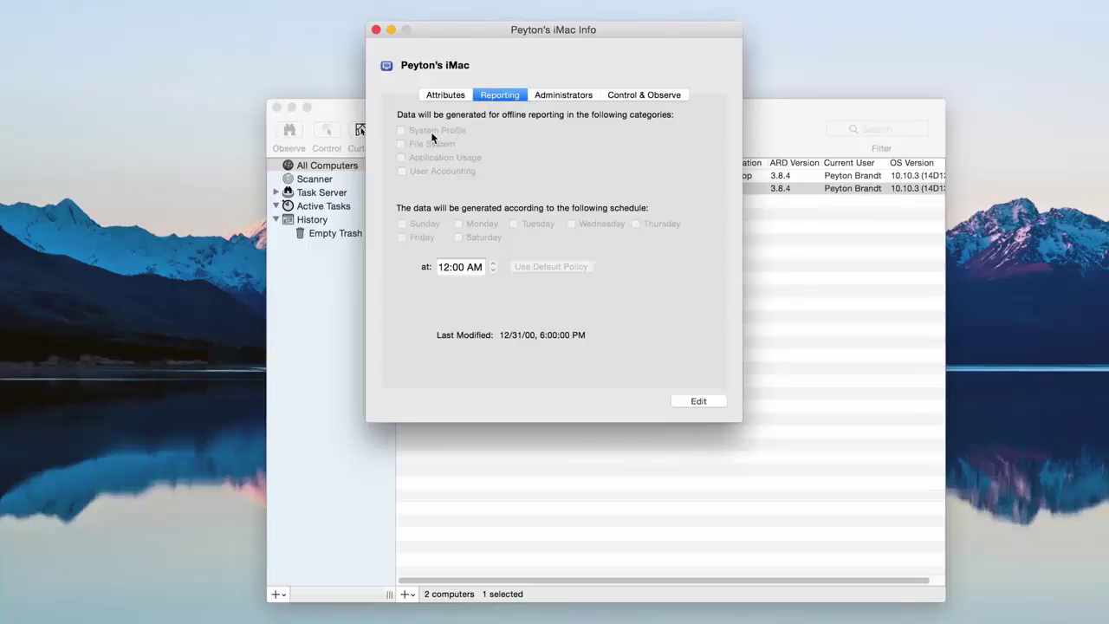
left_click(547, 98)
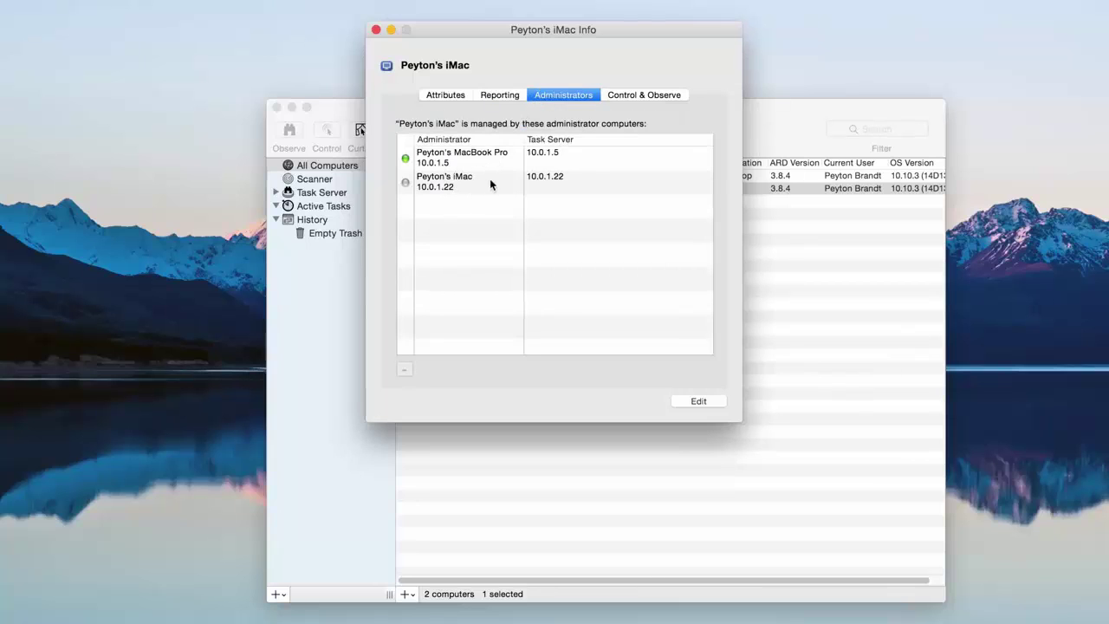
left_click(627, 101)
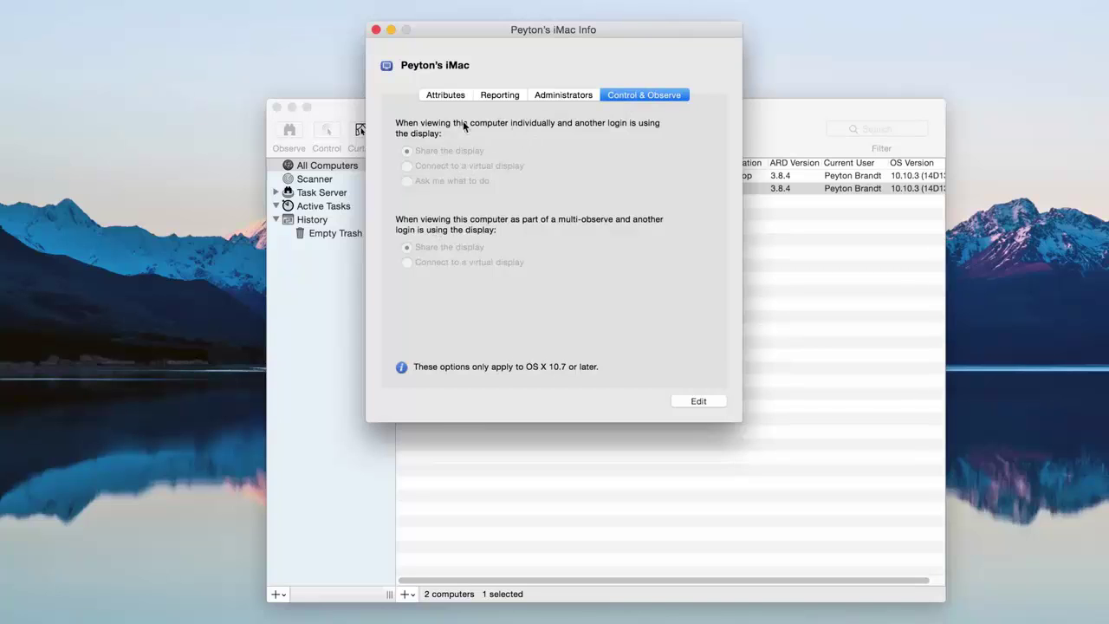
Check the editable Control & Observe options for the iMac, cancel the edit and close the info window
left_click(693, 401)
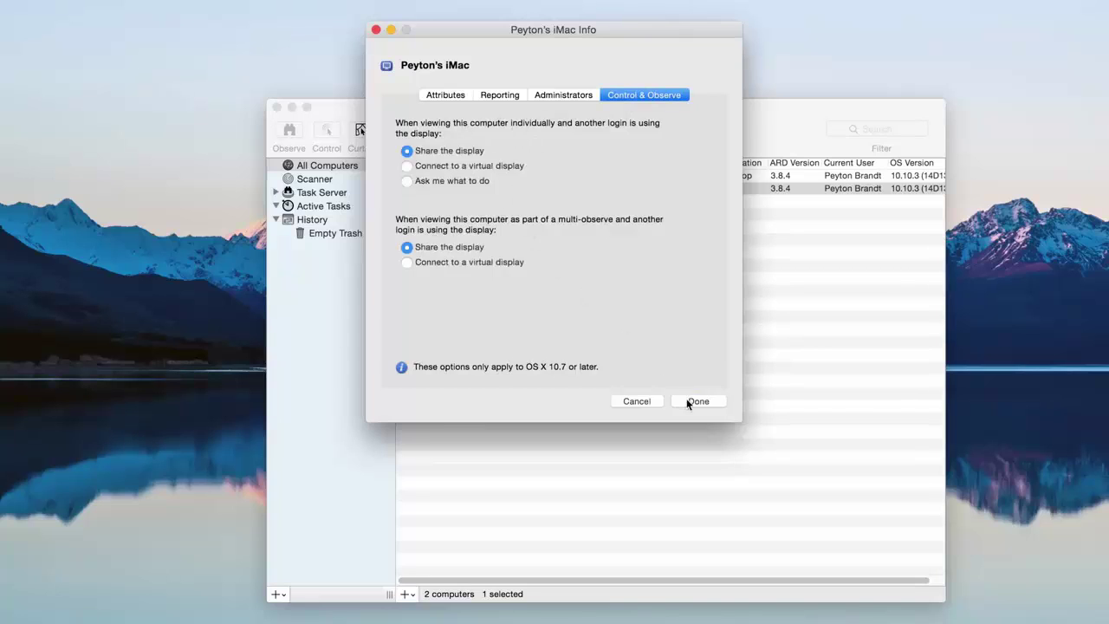
left_click(636, 402)
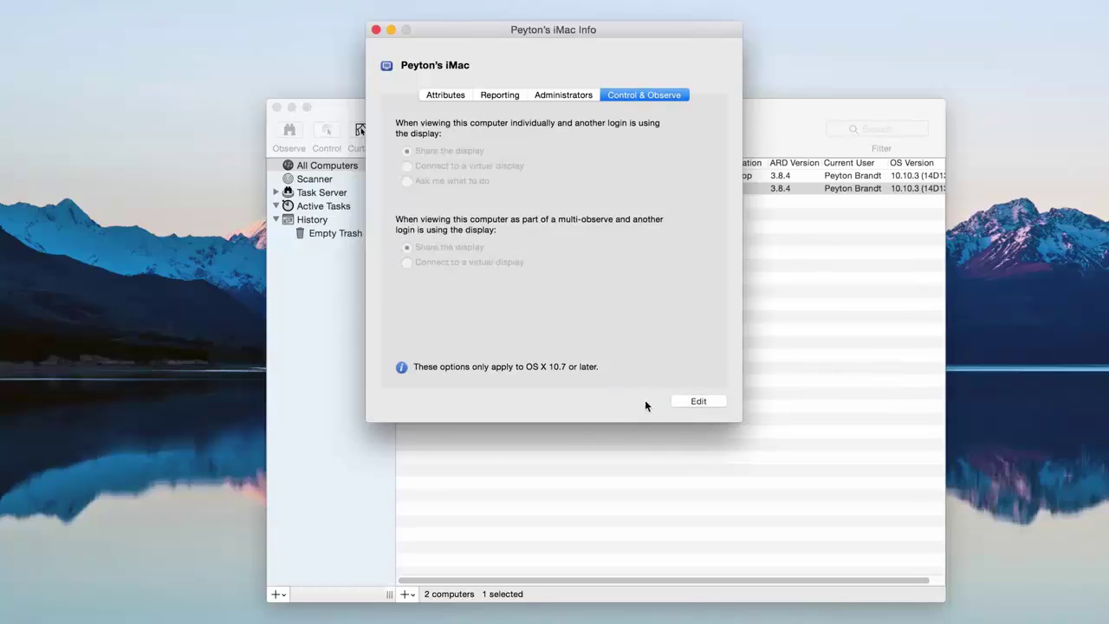
left_click(375, 31)
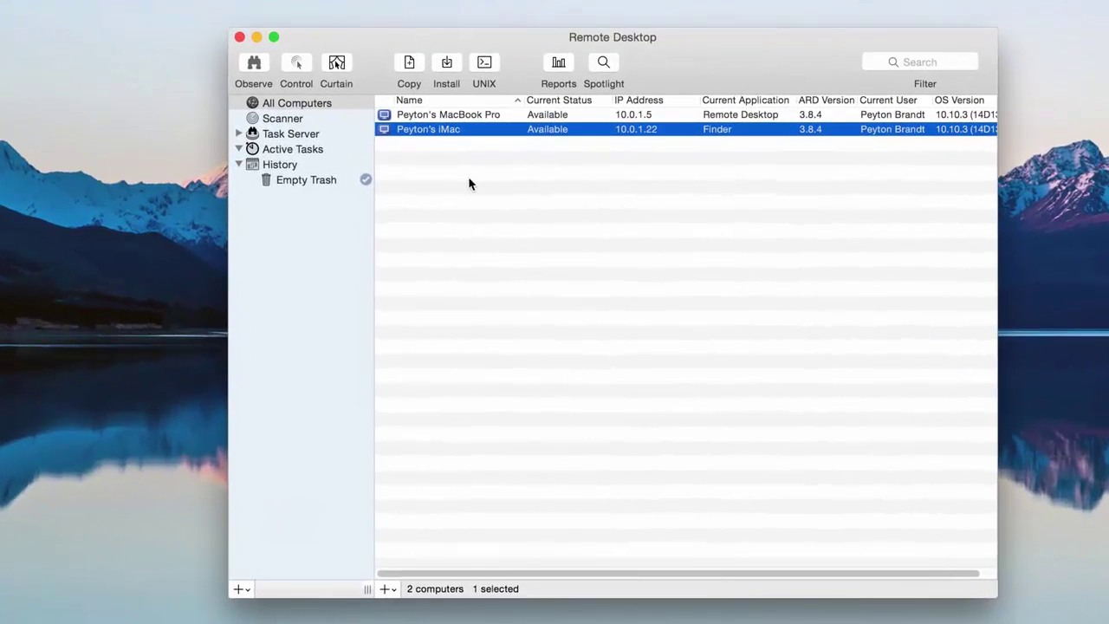
Select both the MacBook Pro and the iMac and start observing them together
left_click(448, 112, "shift")
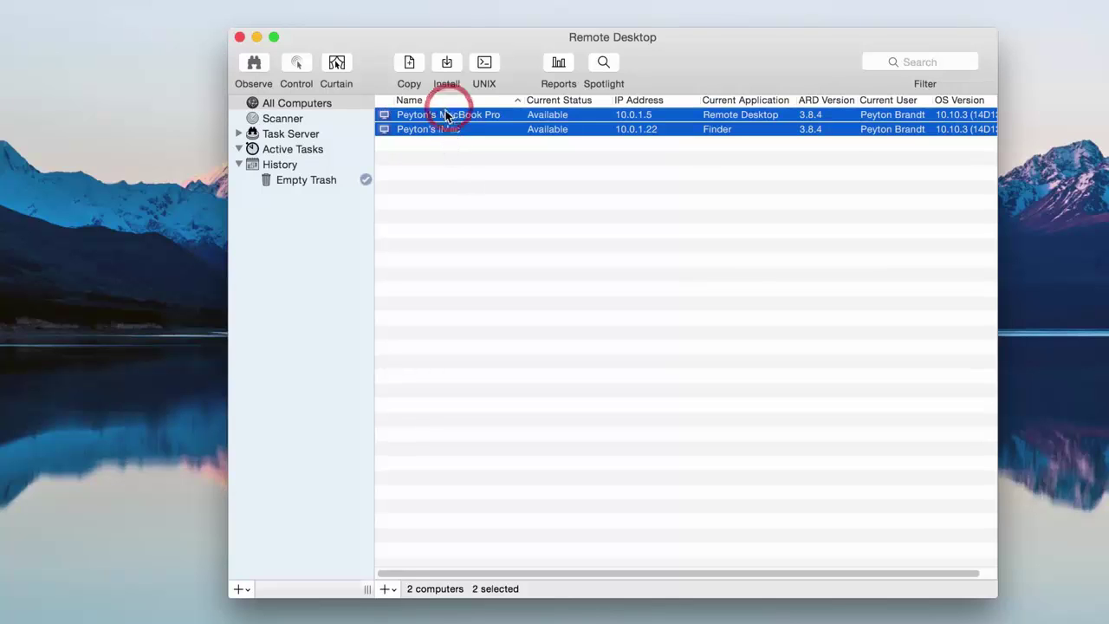
left_click(253, 65)
left_click(676, 145)
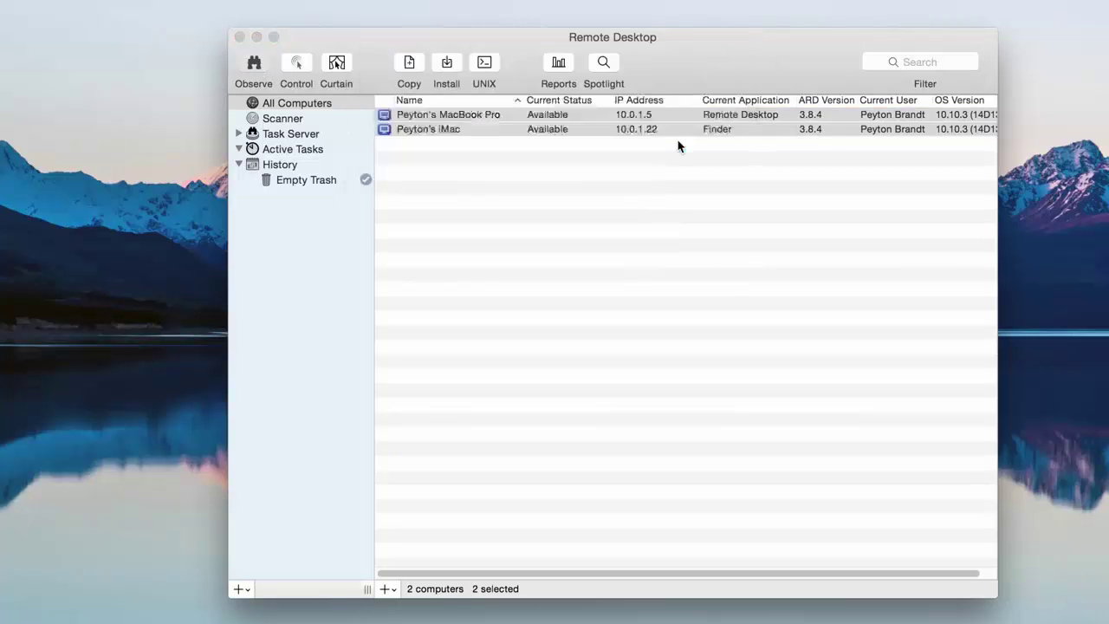